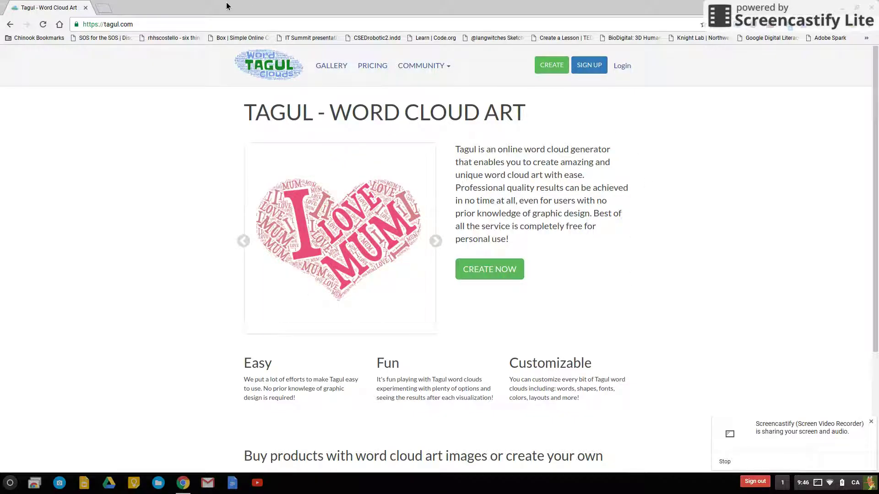
Open the Tagul Word Clouds bookmark from the Chinook Bookmarks folder.
left_click(39, 39)
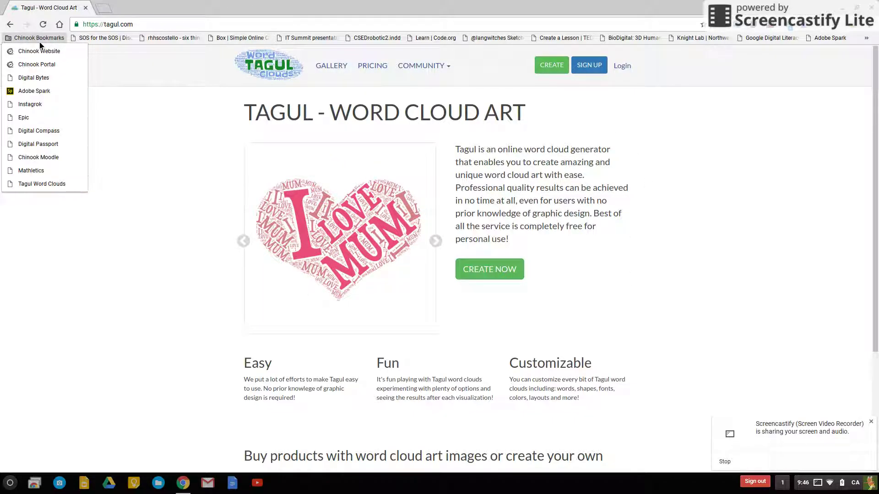
left_click(48, 183)
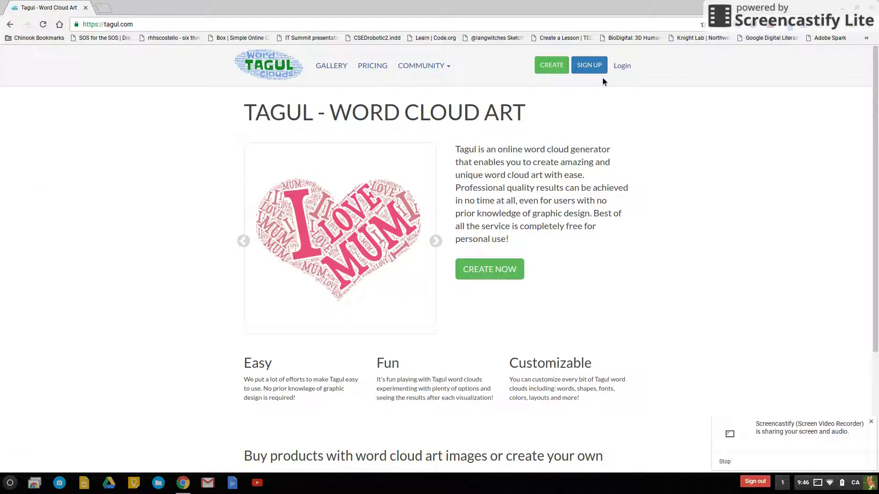
Complete Tagul's sign-up form with a username, the account e-mail and a password.
left_click(586, 68)
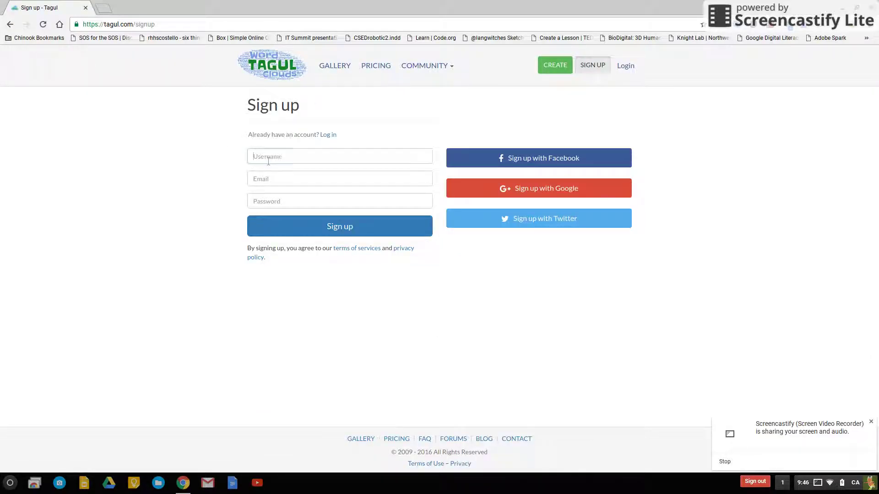
left_click(255, 156)
type("Grad")
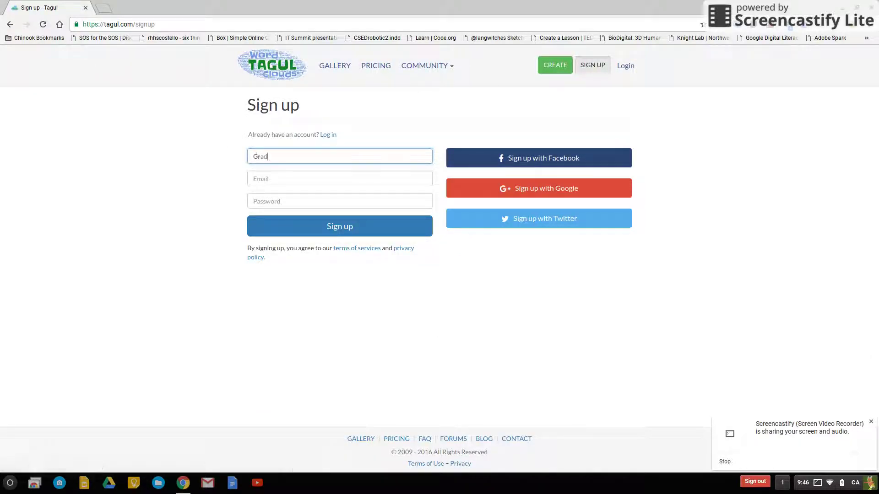
type("e 3 Wymark")
key("BackSpace")
key("BackSpace")
key("BackSpace")
key("BackSpace")
key("BackSpace")
key("BackSpace")
key("BackSpace")
key("BackSpace")
key("BackSpace")
key("BackSpace")
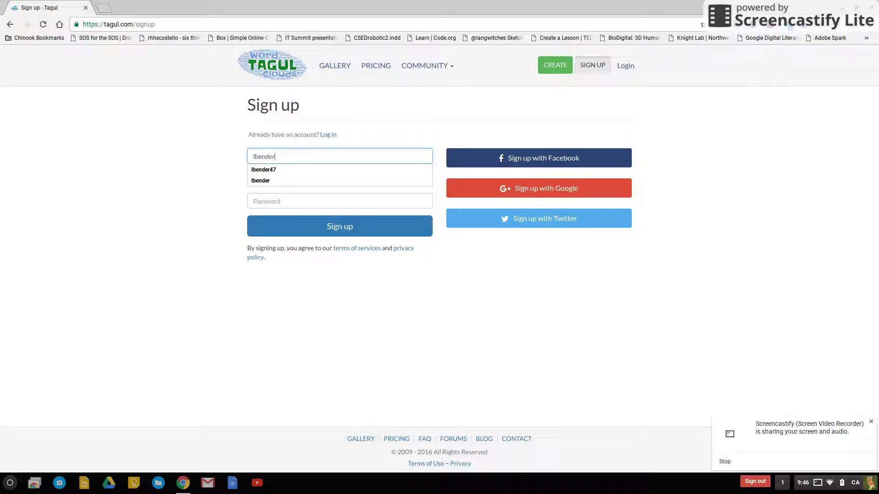
key("Tab")
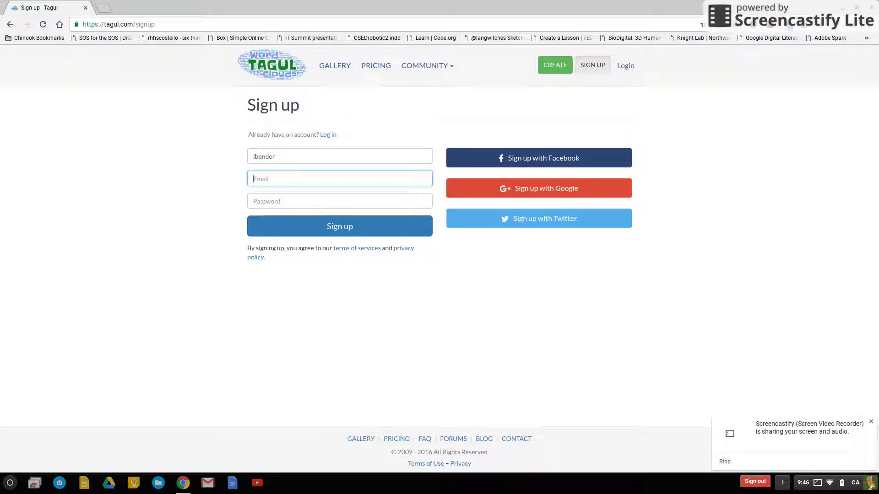
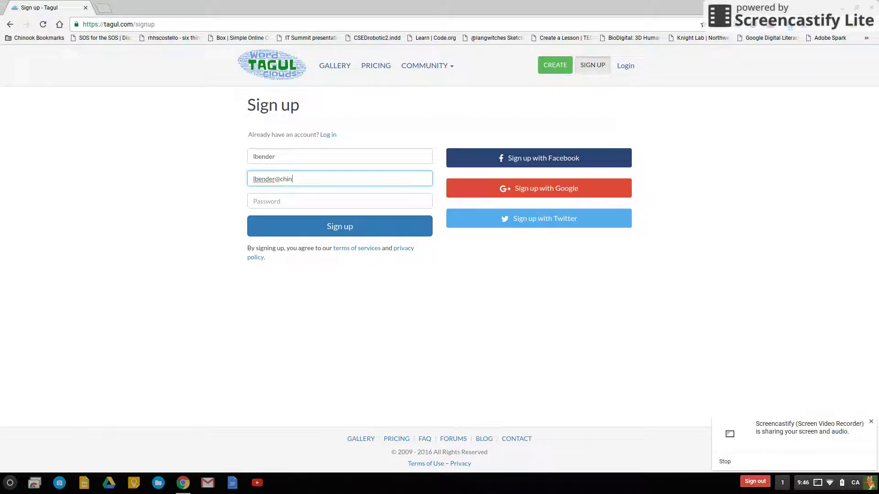
left_click(340, 201)
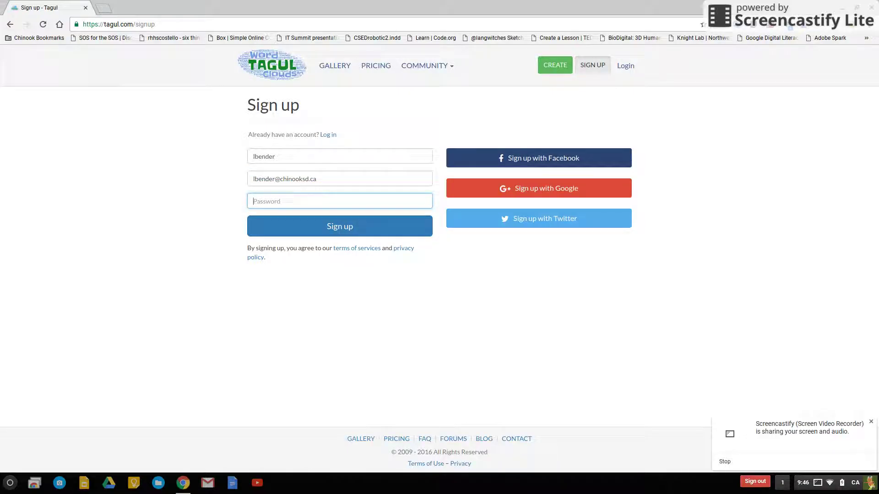
type("********")
left_click(772, 31)
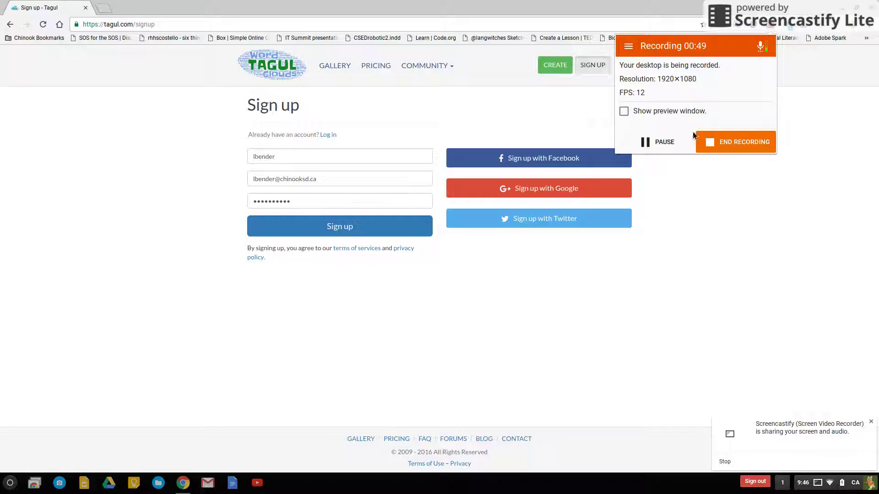
Create a new cloud, Word Cloud 6, from the My Word Cloud Art page.
left_click(774, 32)
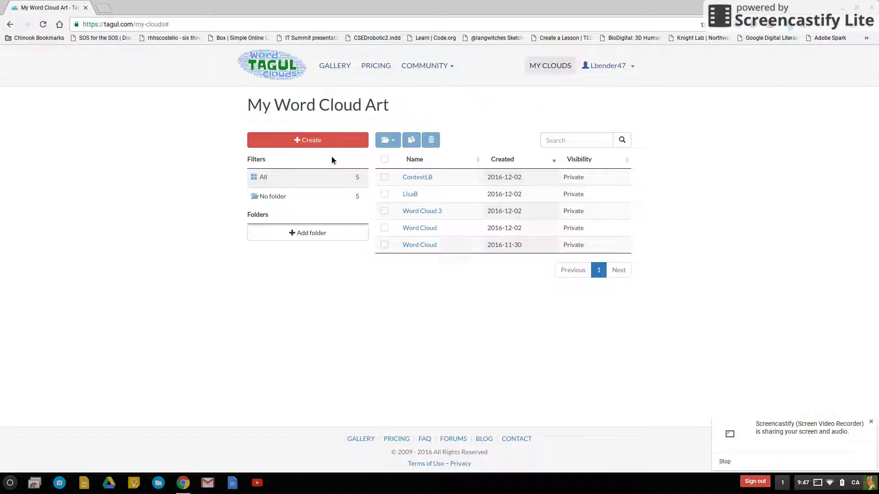
left_click(325, 143)
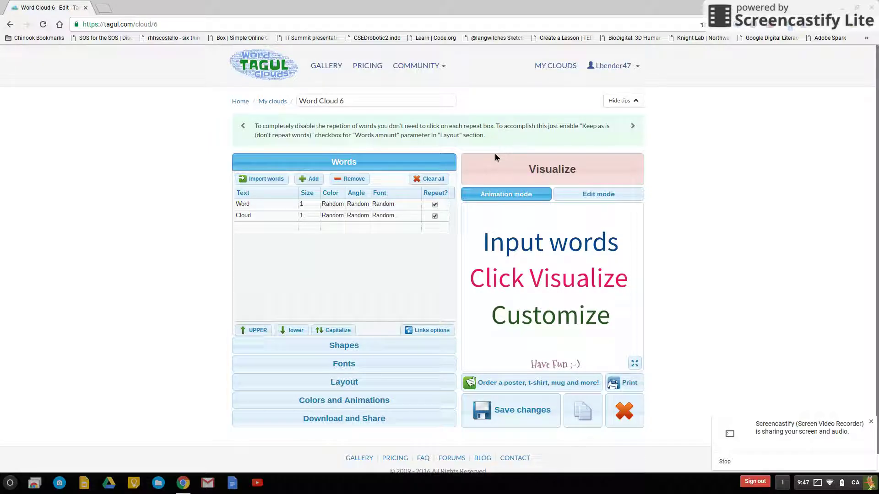
Zoom the page in and retitle Word Cloud 6 as 'PonyellaLB'.
key("ctrl+plus")
key("ctrl+plus")
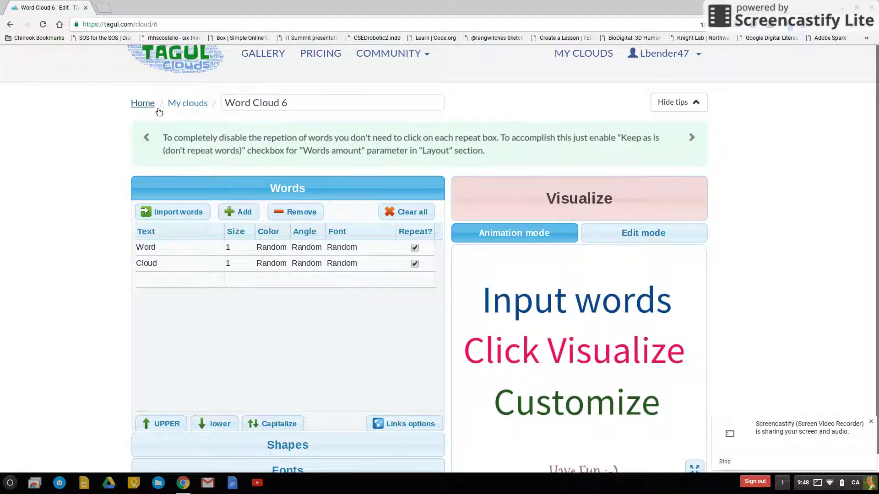
left_click(263, 101)
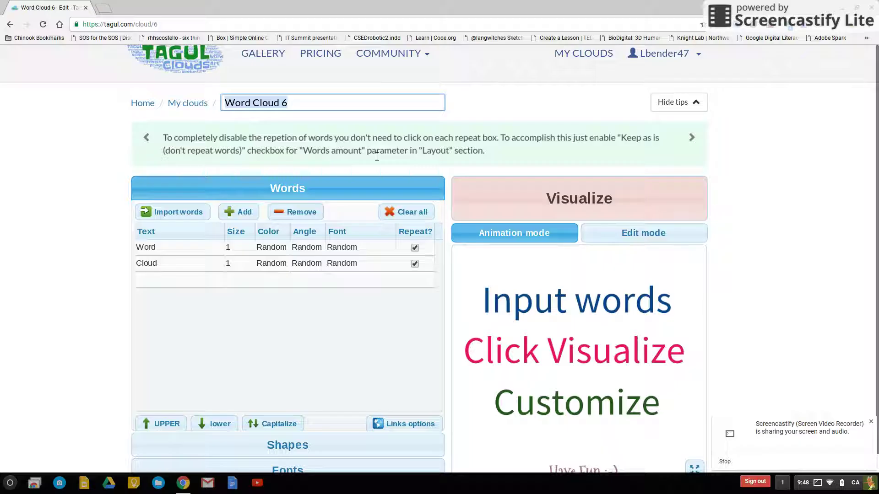
type("P")
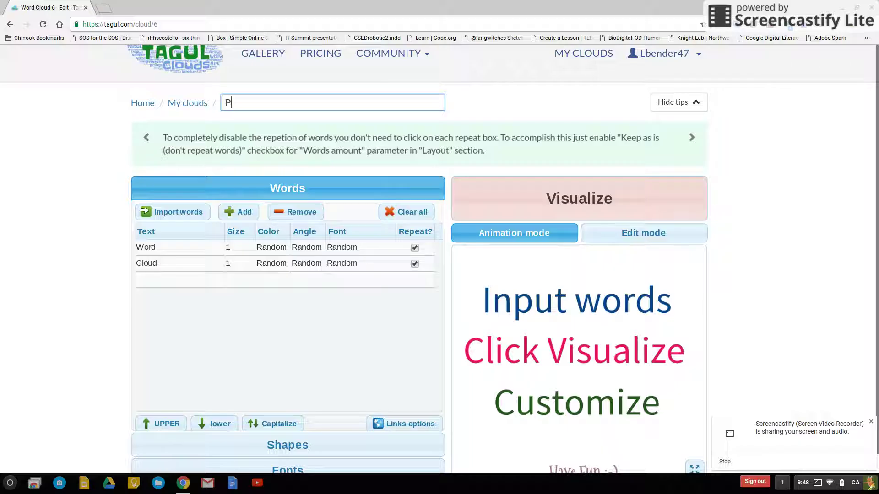
type("onyella")
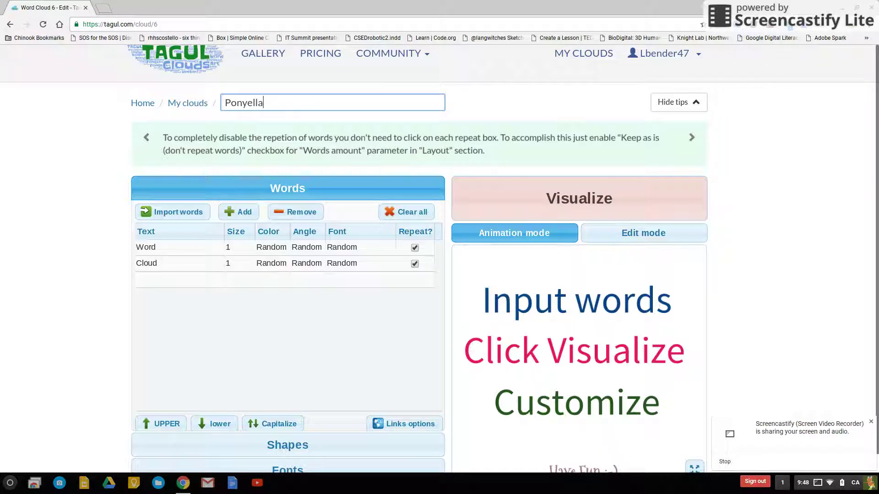
type("LB")
scroll(438, 260, "down", 1)
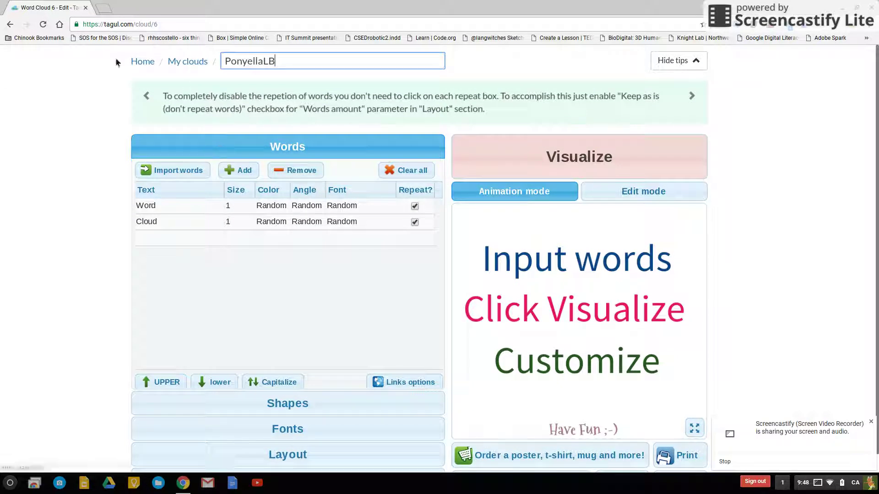
Bring up the Import words dialog and place the cursor in its empty text box.
left_click(160, 177)
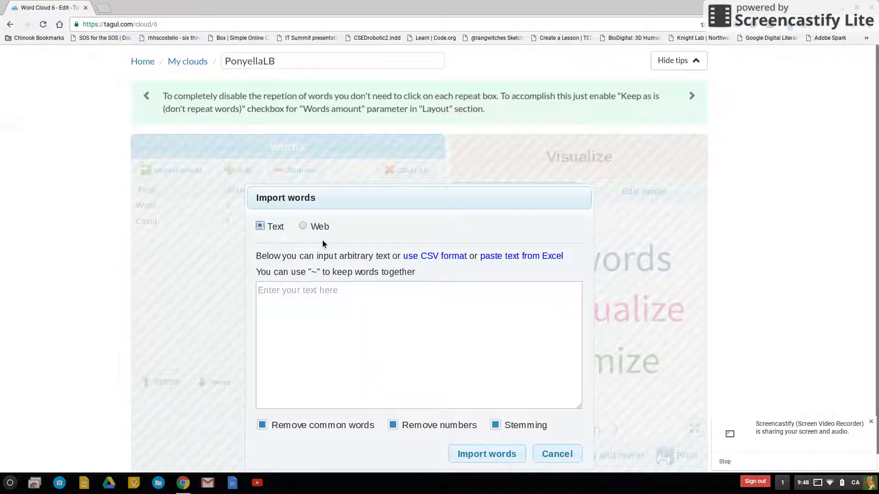
scroll(421, 249, "down", 1)
left_click(368, 297)
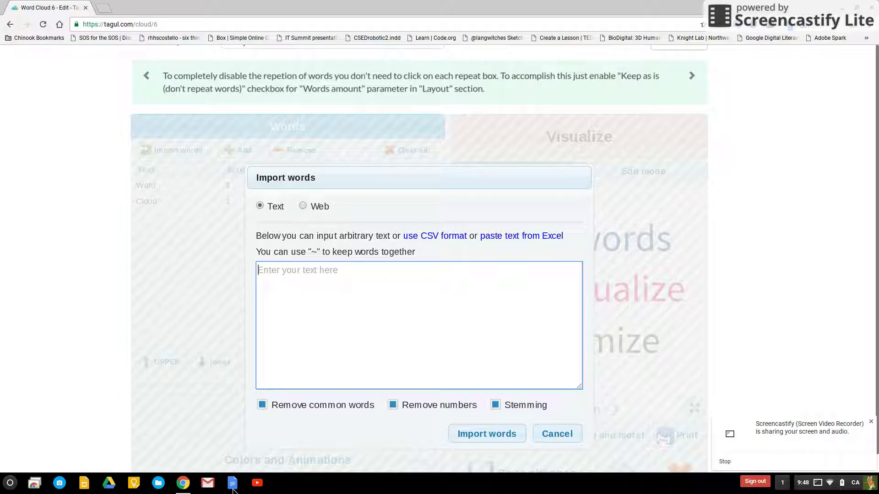
Open the 'Ponyella words for tagul' document in Google Docs in a new tab.
left_click(233, 489)
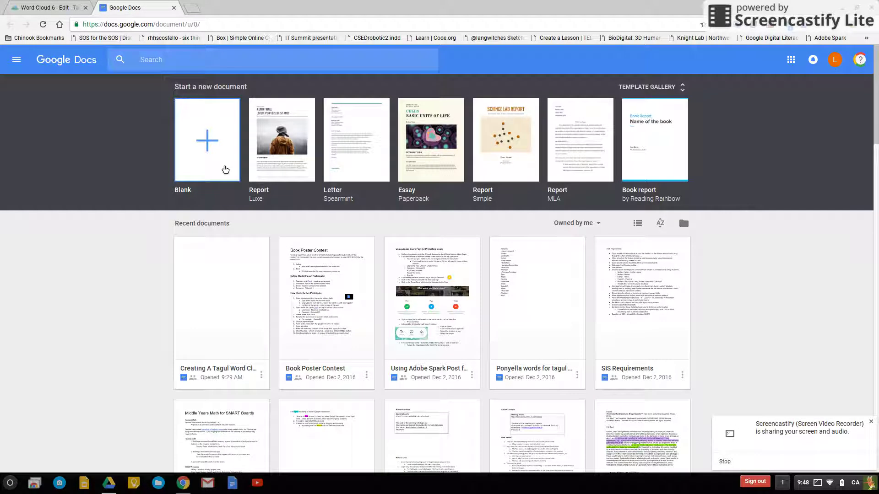
left_click(225, 169)
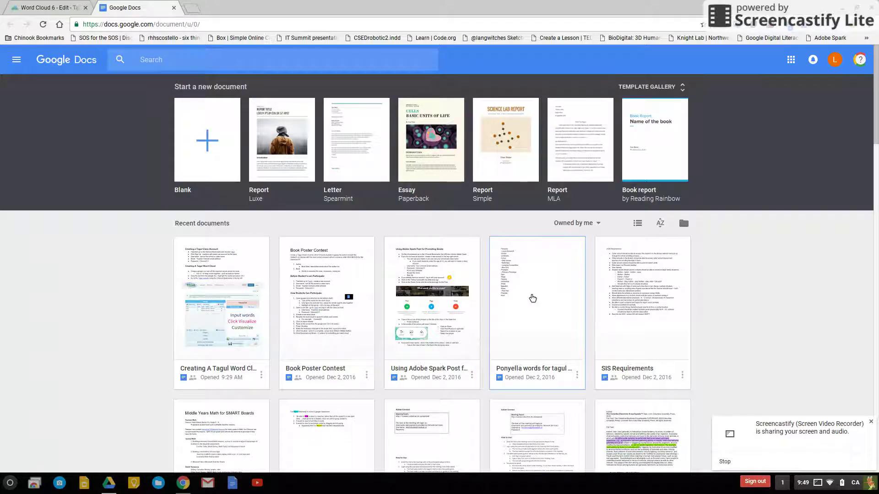
left_click(533, 299)
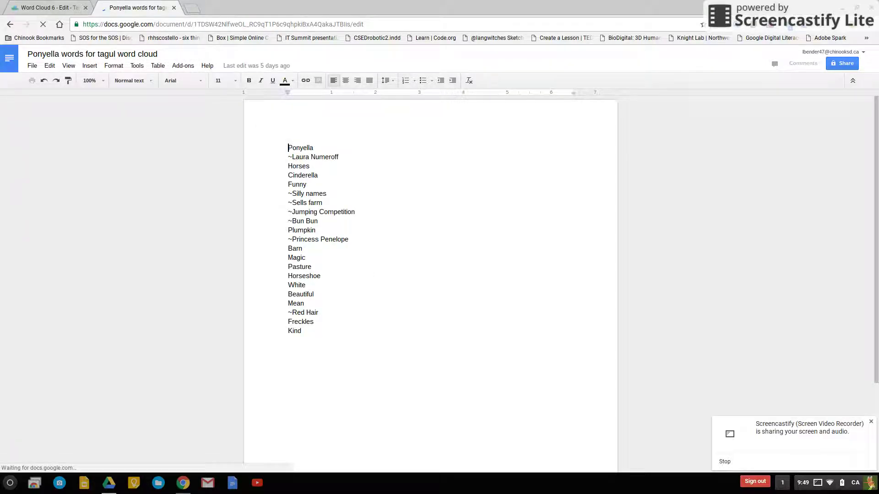
Select the whole Ponyella word list in the document for copying.
scroll(439, 229, "up", 5)
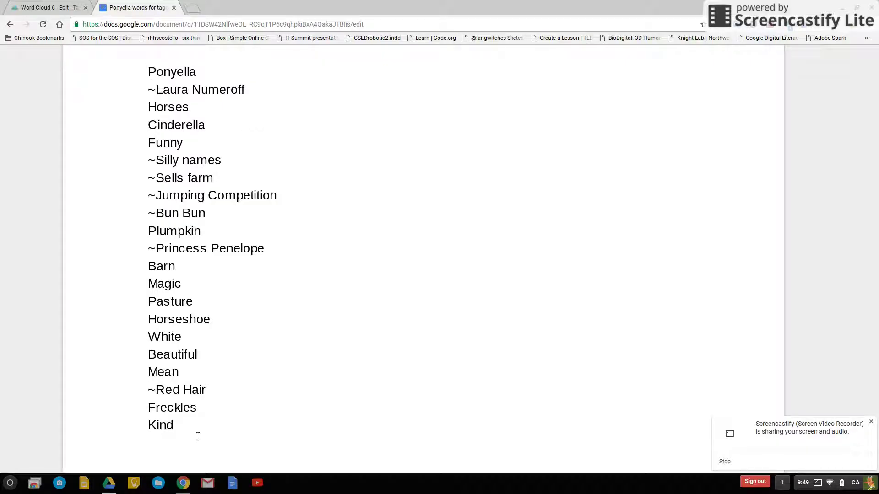
left_click_drag(201, 439, 88, 5)
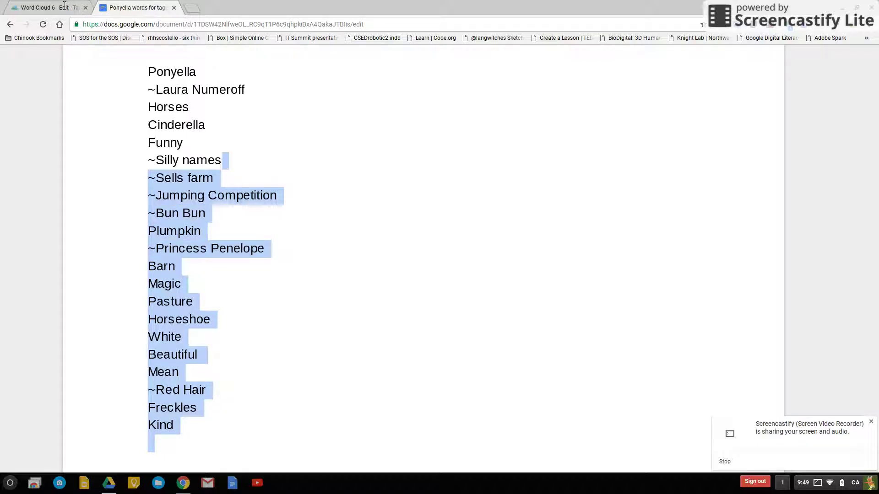
left_click_drag(5, 7, 264, 373)
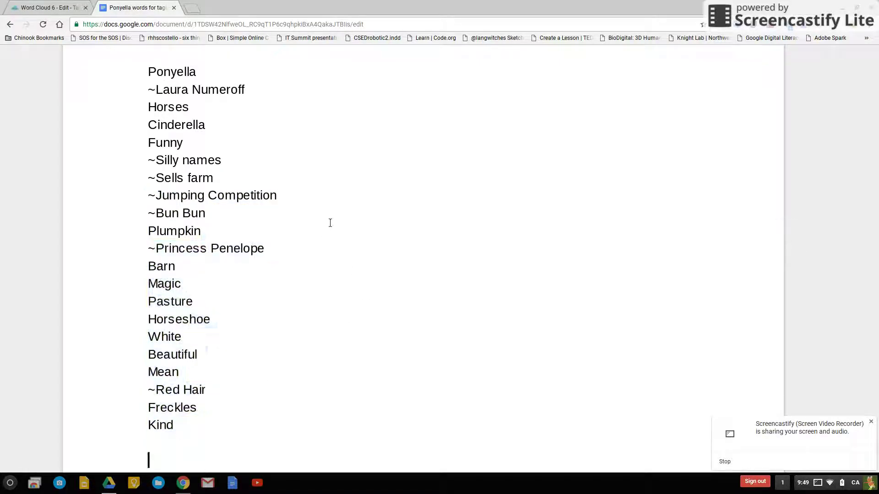
key("ctrl+a")
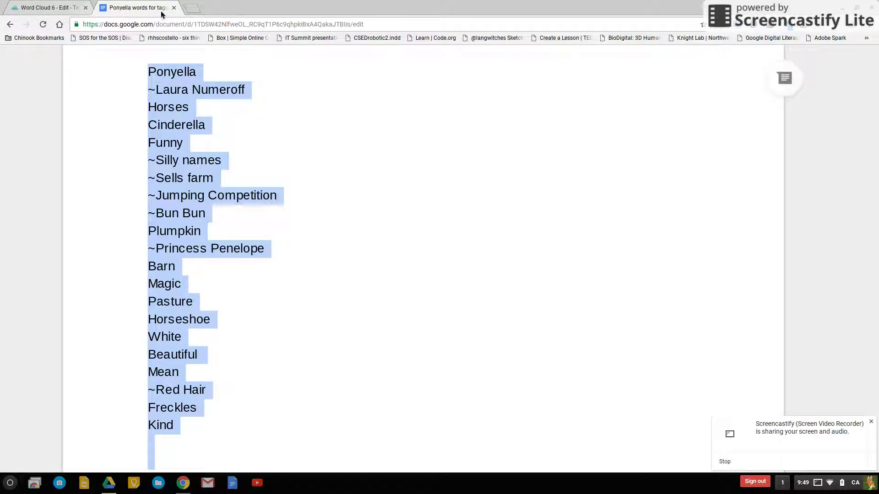
Paste the Ponyella word list into Tagul's import box and import it into the word table.
left_click(54, 11)
left_click(295, 295)
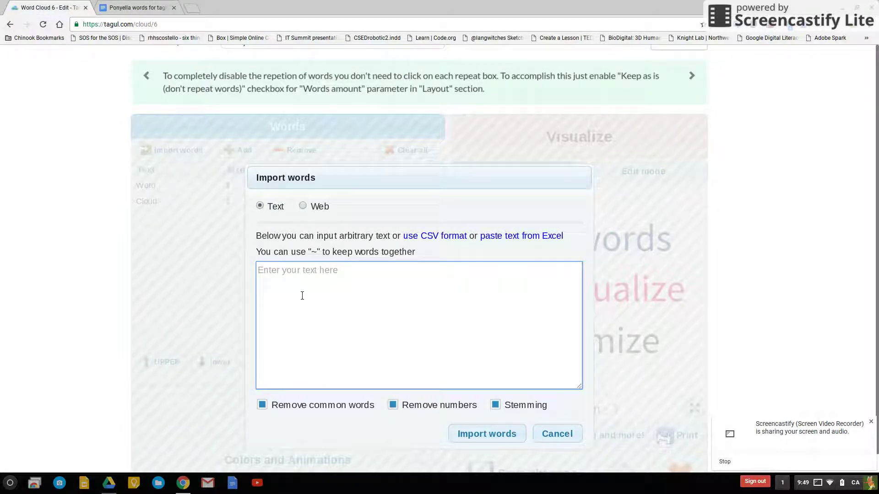
key("ctrl+v")
left_click_drag(579, 361, 581, 270)
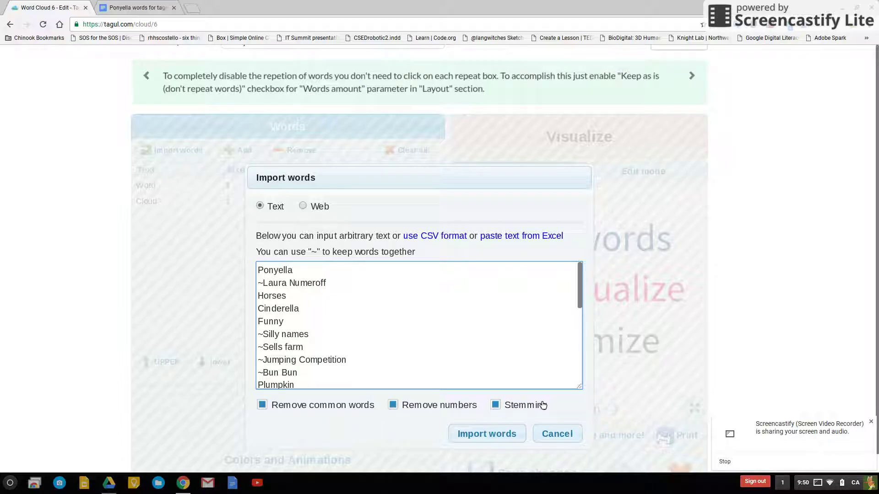
left_click(507, 439)
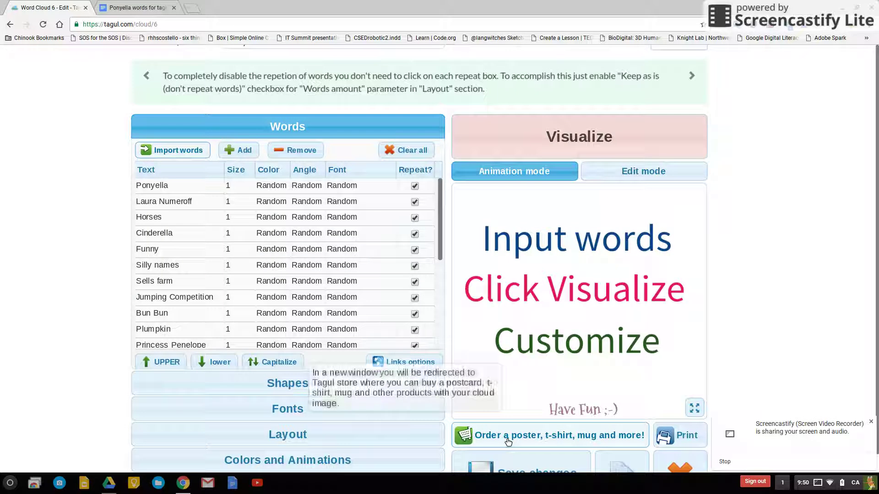
Visualize the cloud and switch every word to Capitalize case after trying UPPER and lower.
left_click(594, 138)
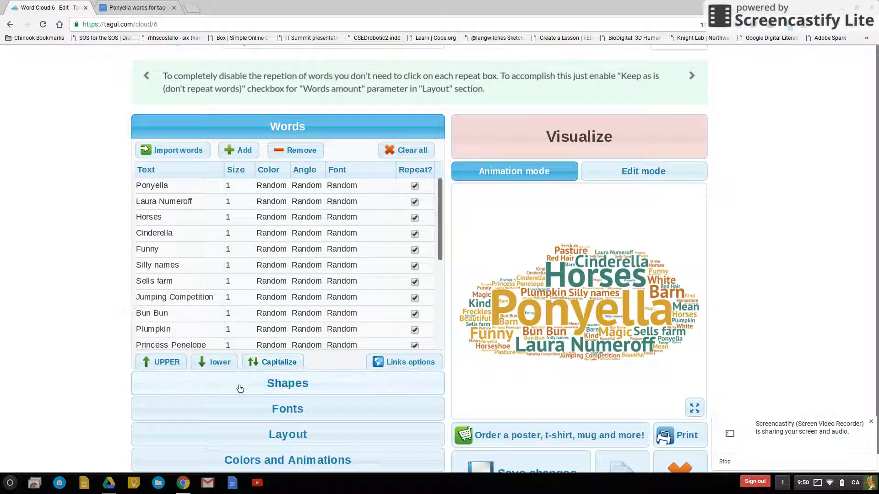
left_click(156, 364)
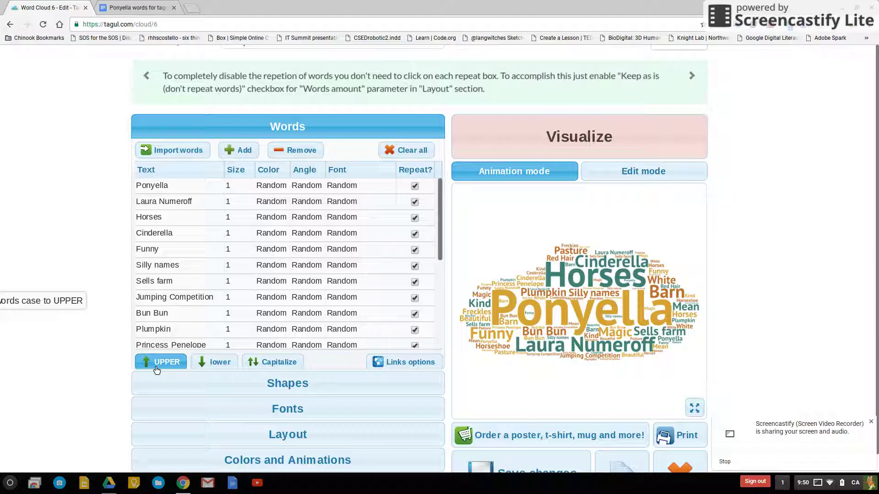
left_click(215, 364)
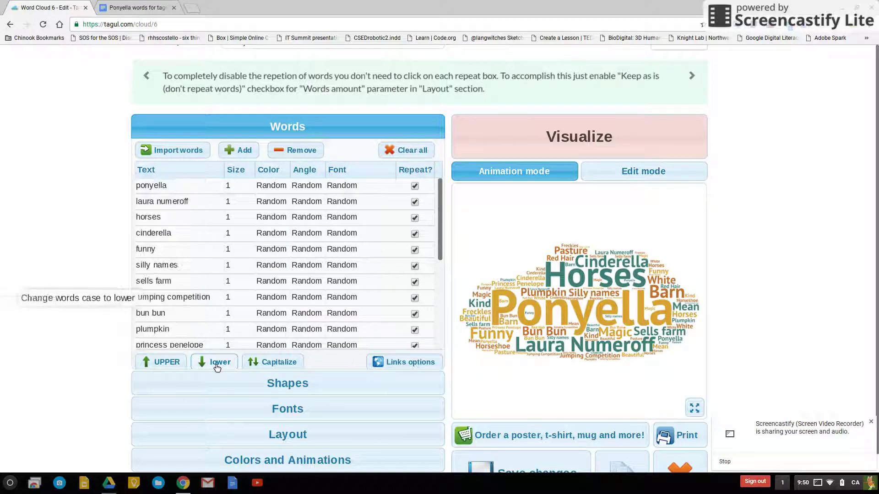
left_click(271, 364)
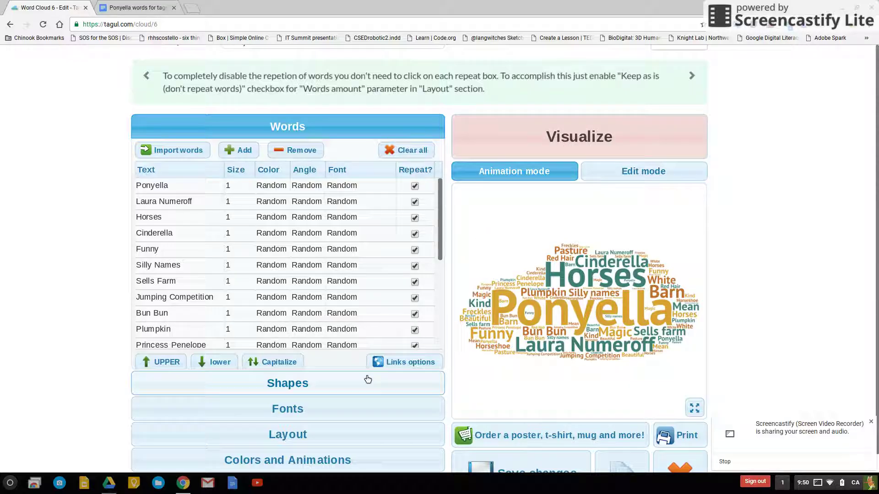
left_click(304, 385)
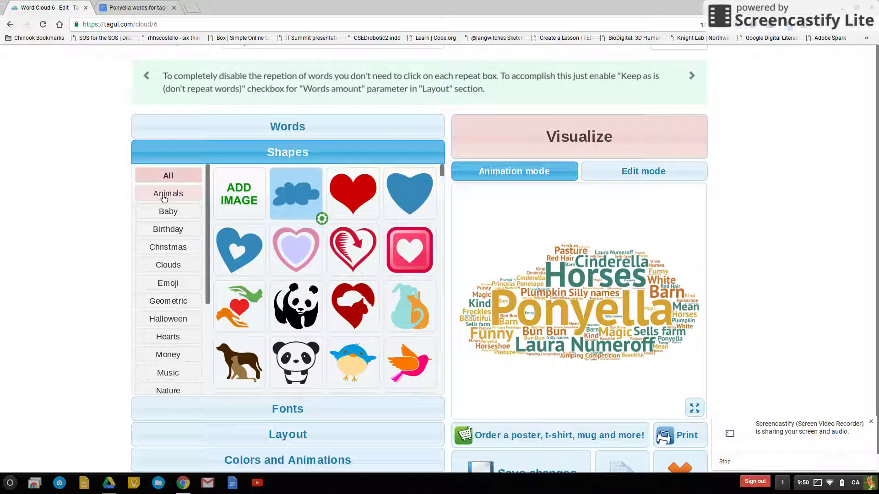
Pick the blue horse from the Animals shapes and redraw the Ponyella cloud in it.
left_click(164, 196)
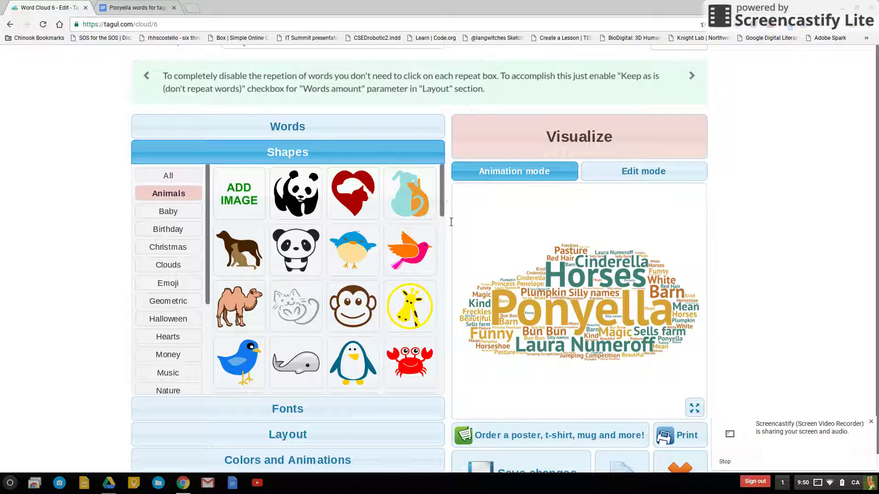
left_click_drag(443, 218, 442, 283)
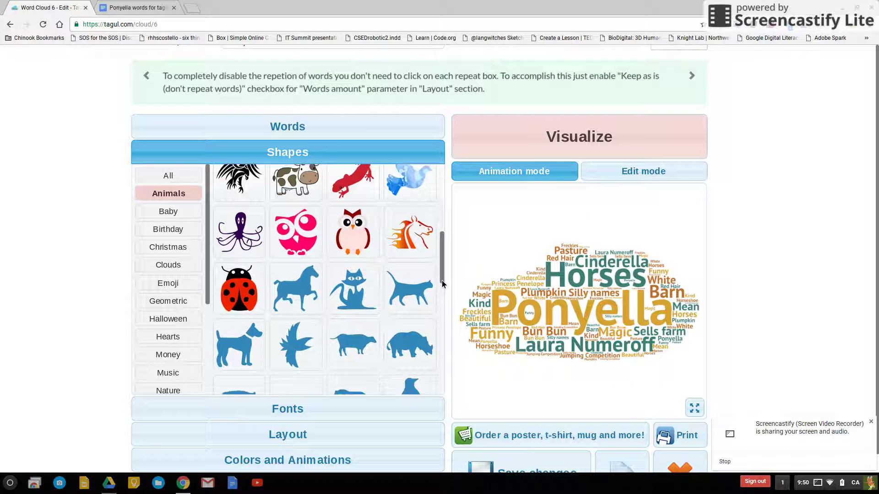
left_click(298, 293)
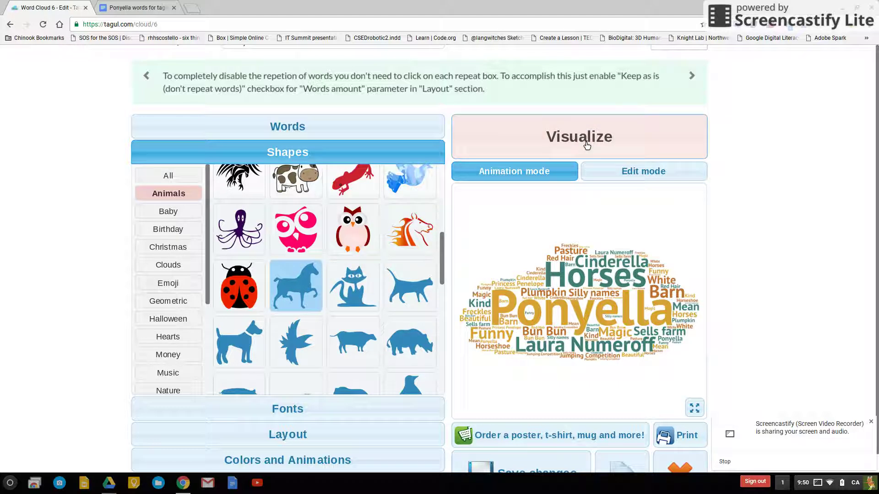
left_click(583, 143)
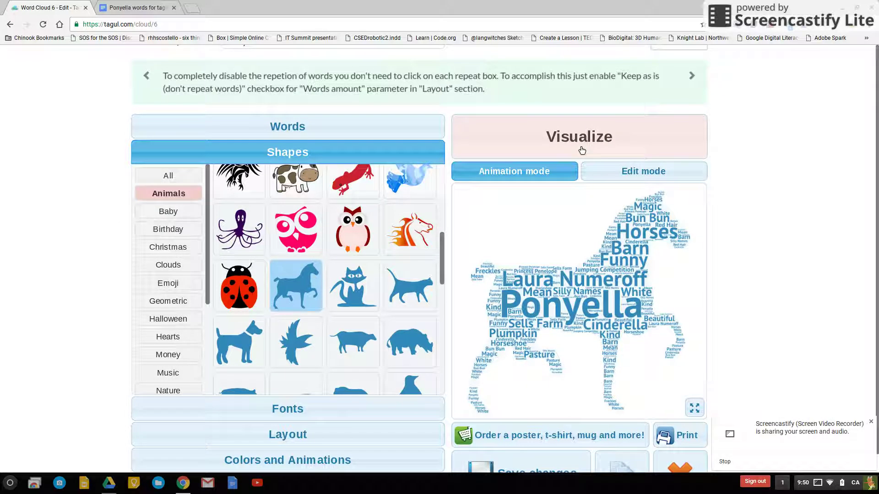
Switch the horse cloud's font to Loved by the King Regular and redraw it.
left_click(337, 421)
scroll(334, 389, "down", 20)
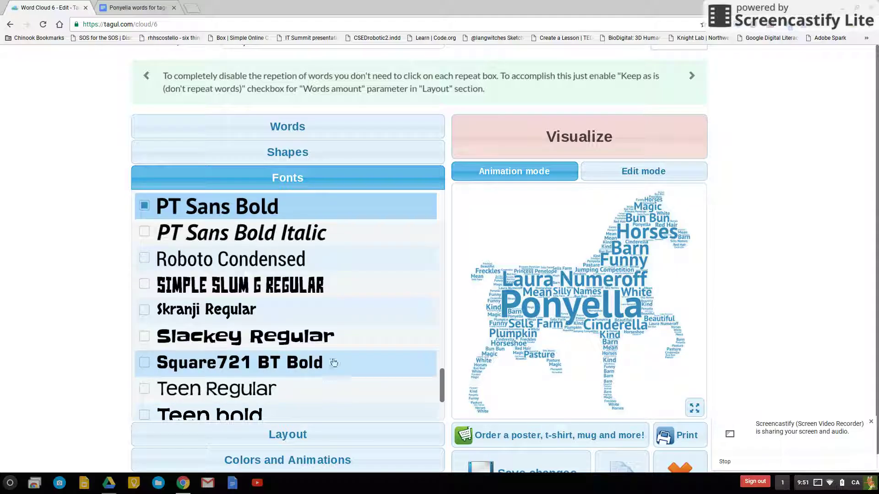
left_click_drag(442, 383, 448, 326)
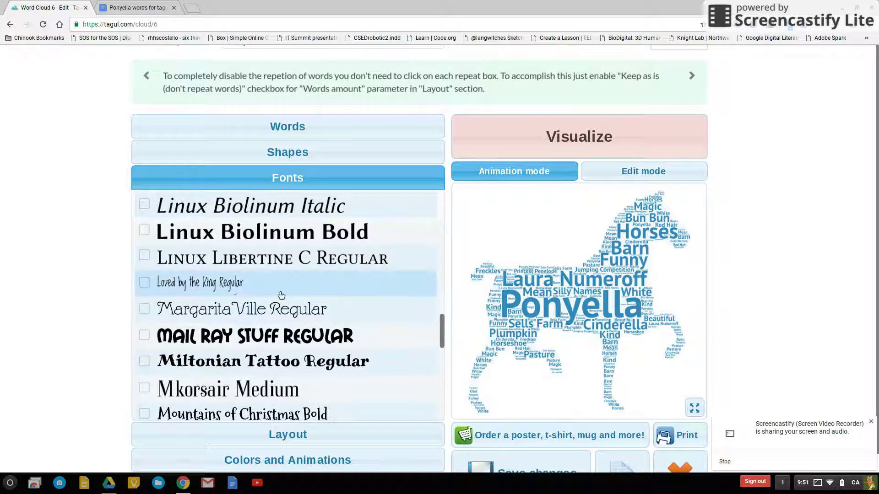
left_click(145, 284)
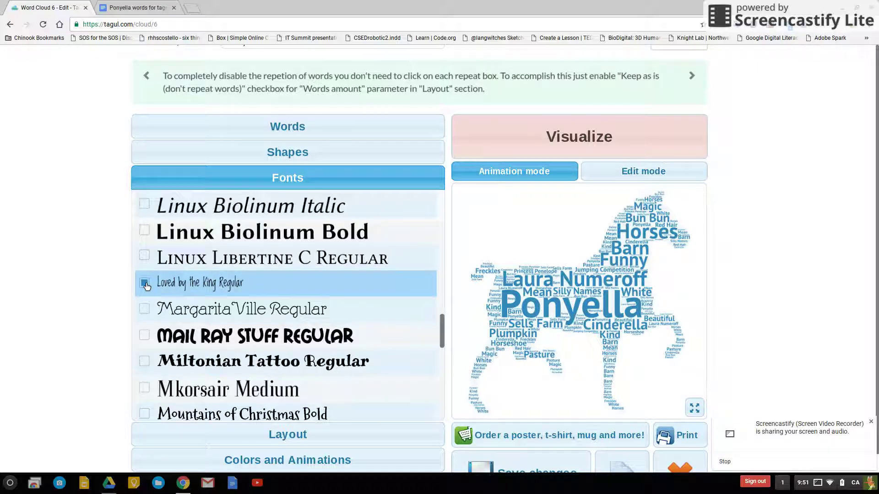
left_click(557, 143)
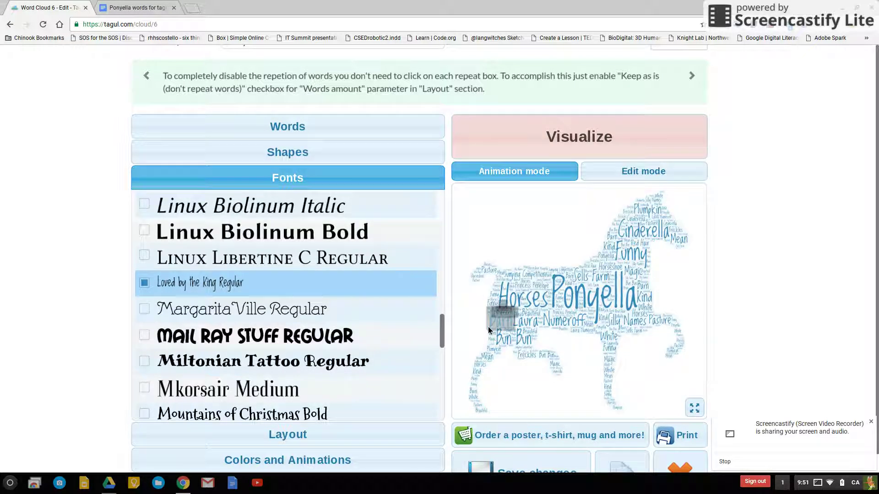
scroll(318, 313, "down", 1)
scroll(318, 313, "down", 2)
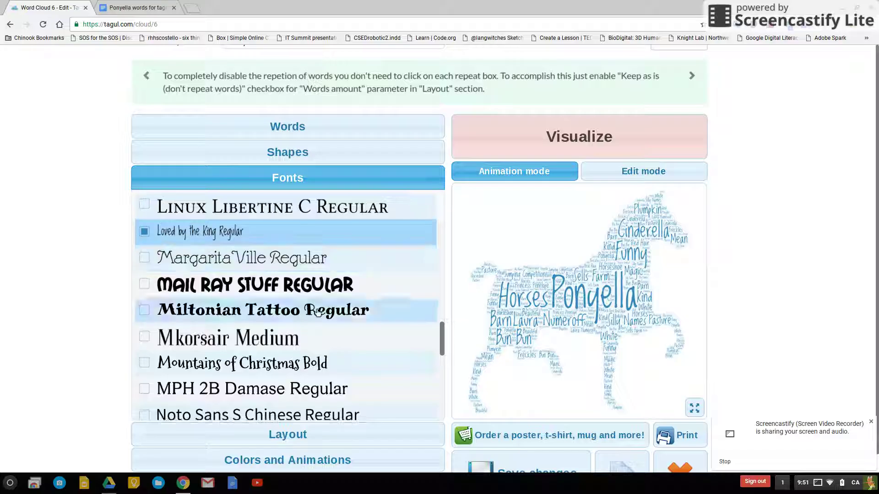
Apply the Negative Slope layout to the horse cloud, redraw it, and size words from the table's size column.
left_click(316, 439)
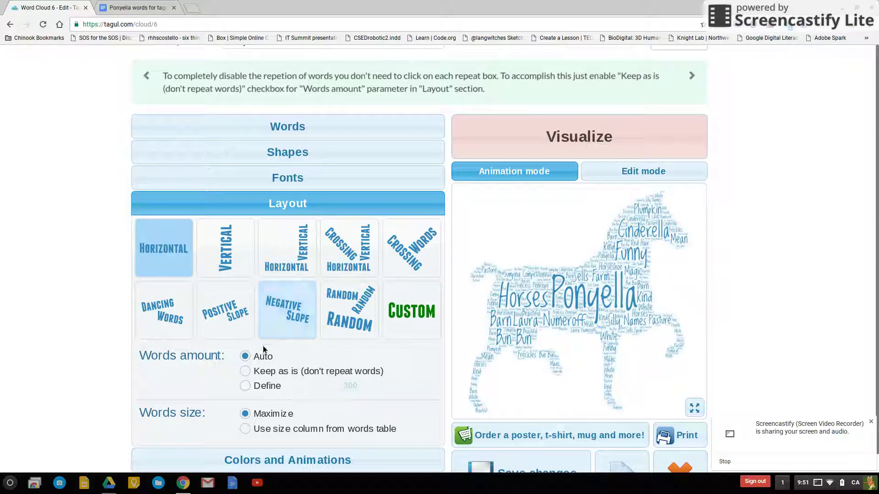
left_click(290, 320)
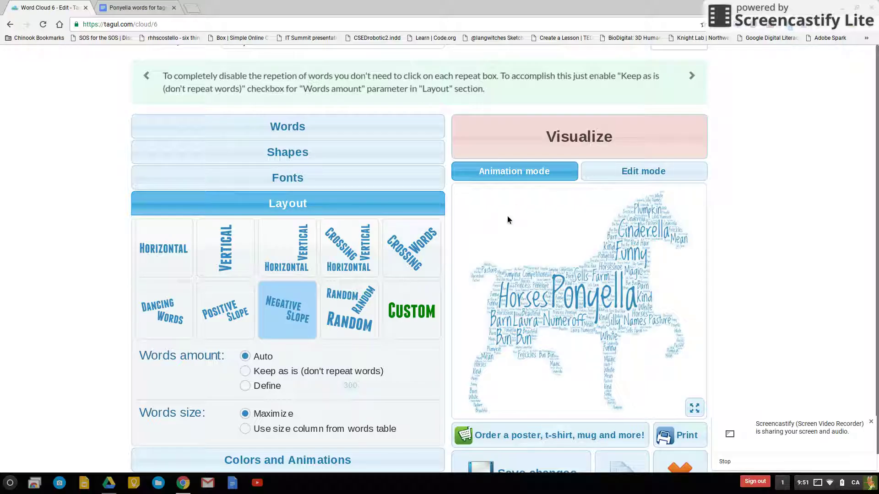
left_click(599, 154)
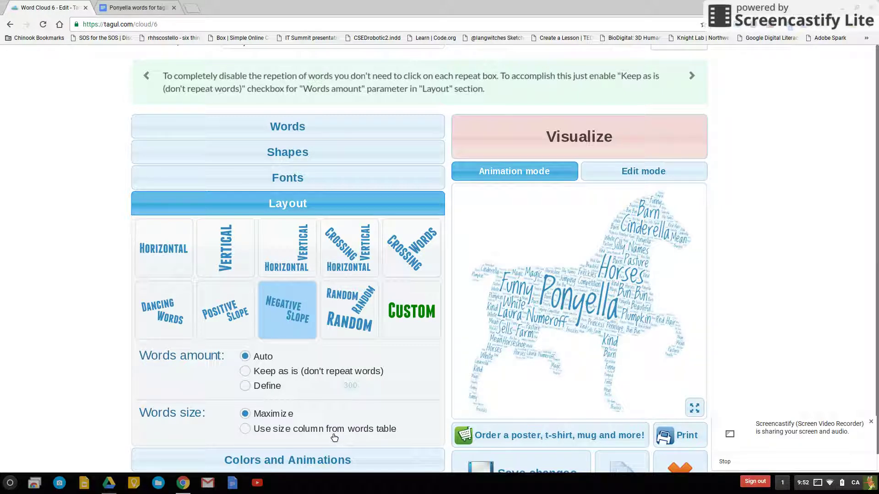
left_click(246, 430)
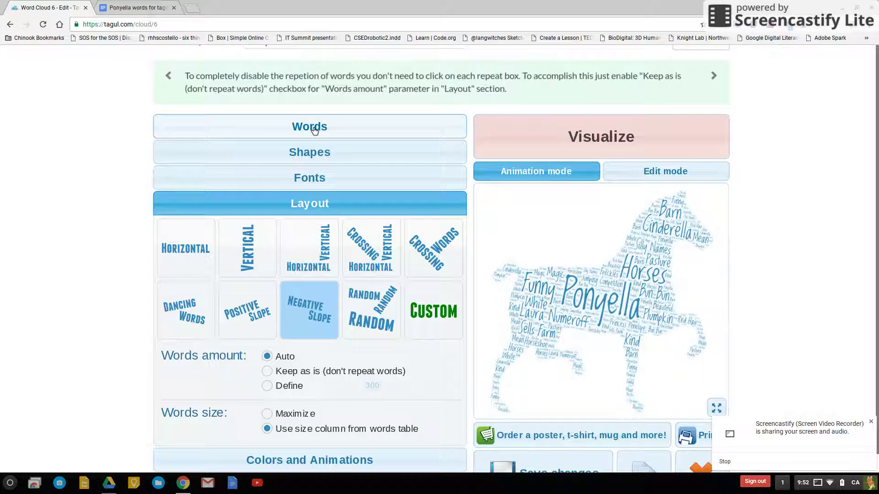
Set Cinderella's size to 15 in the word table and redraw the horse cloud.
left_click(309, 128)
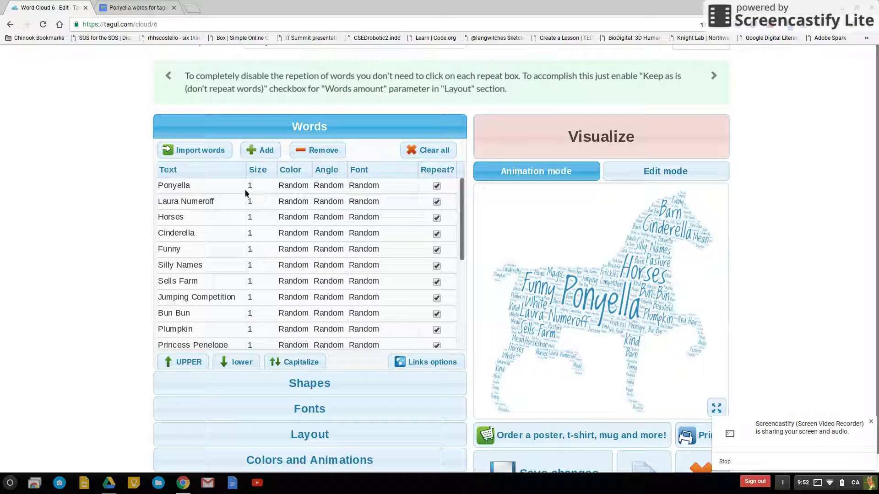
left_click(268, 238)
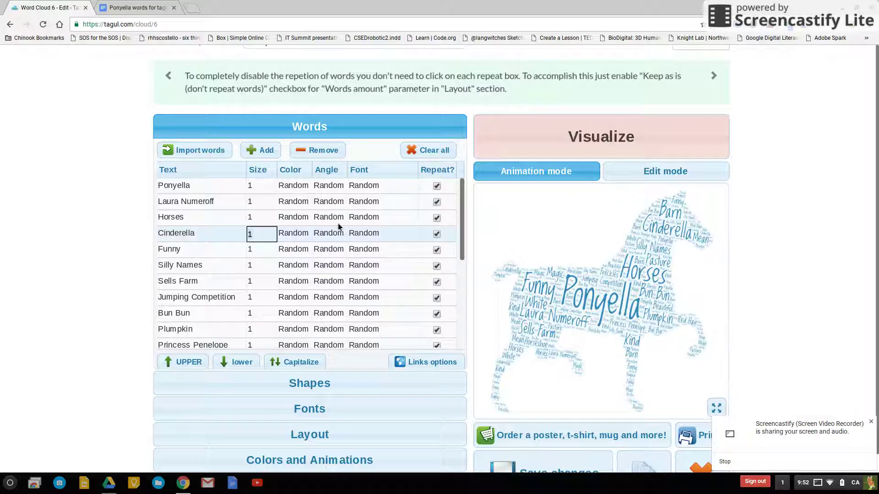
type("5")
left_click(563, 134)
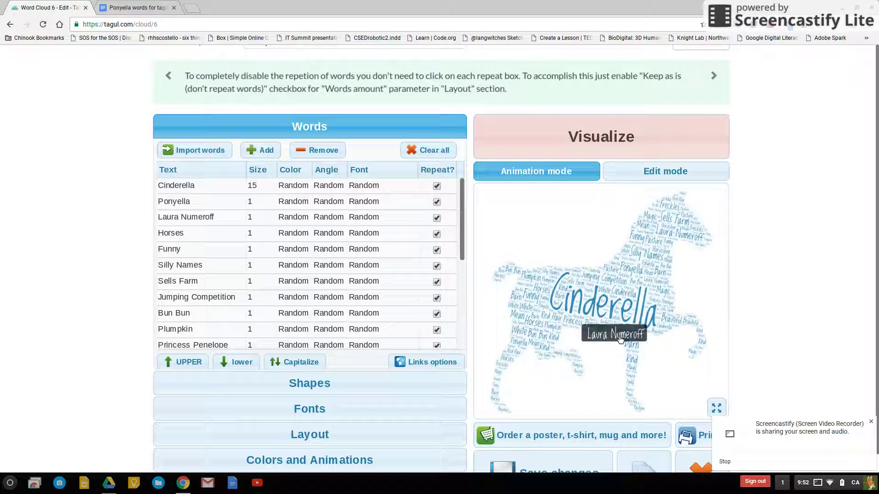
left_click(260, 202)
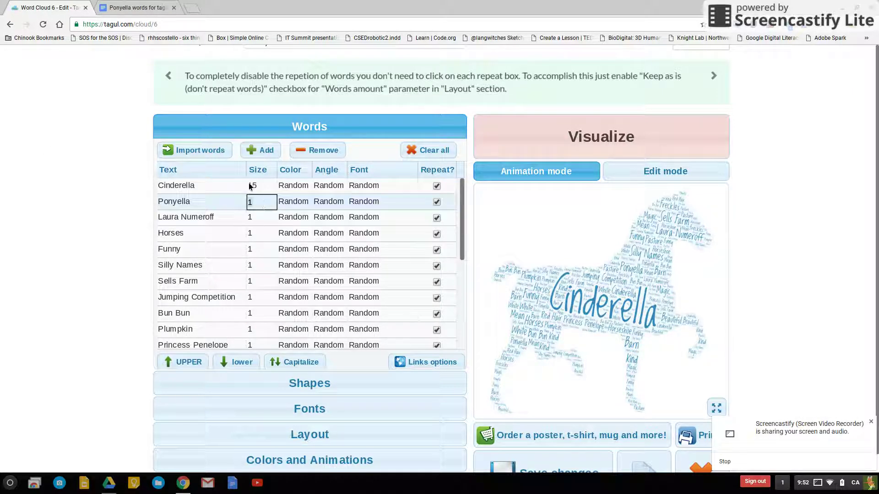
left_click(265, 282)
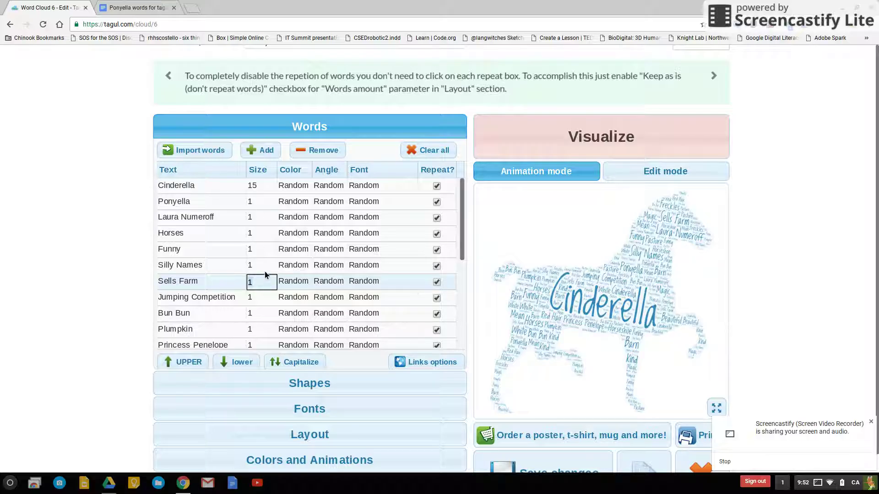
Switch Words size to Maximize under Layout and redraw the horse cloud.
left_click(313, 412)
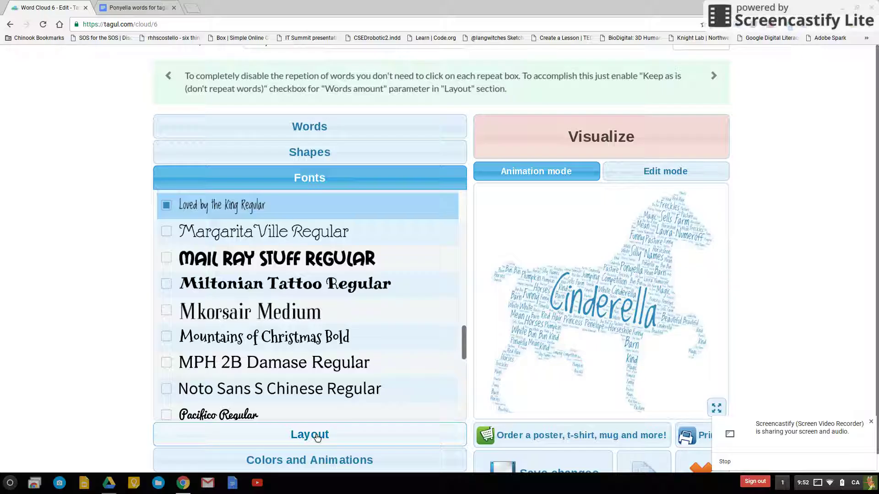
left_click(311, 433)
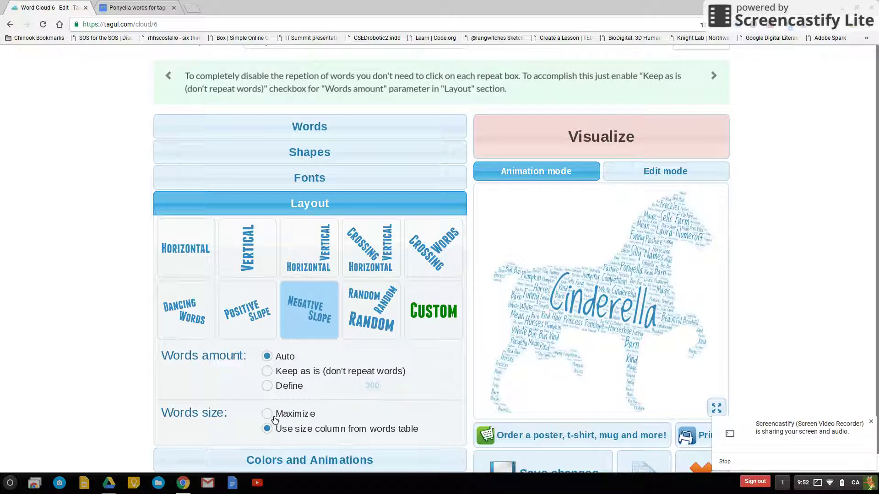
left_click(270, 416)
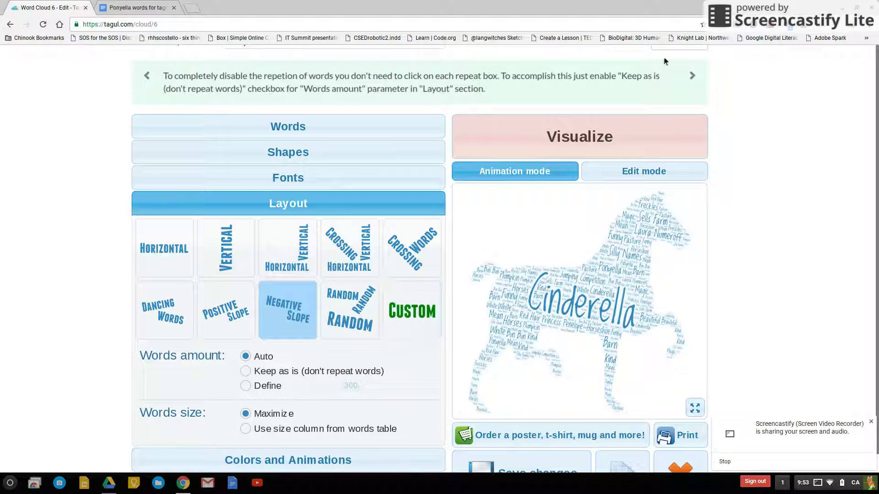
left_click(596, 126)
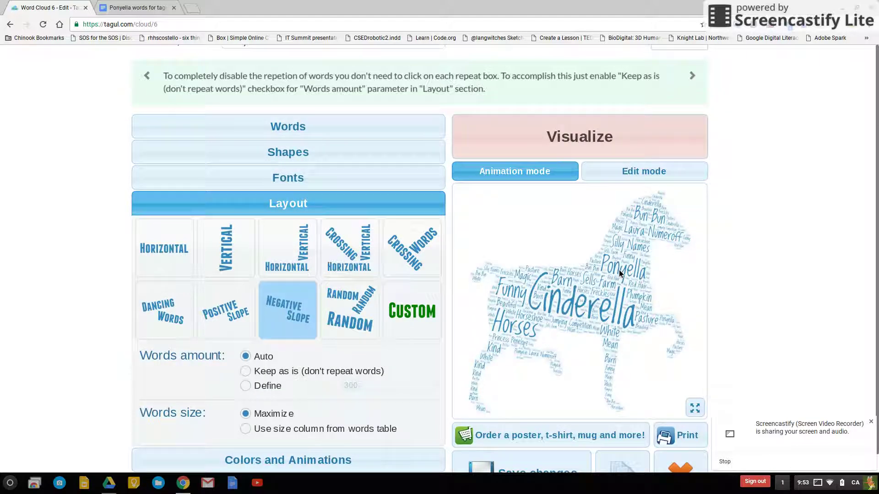
In Colors and Animations, remove the horse shape's fill entirely.
scroll(448, 388, "down", 2)
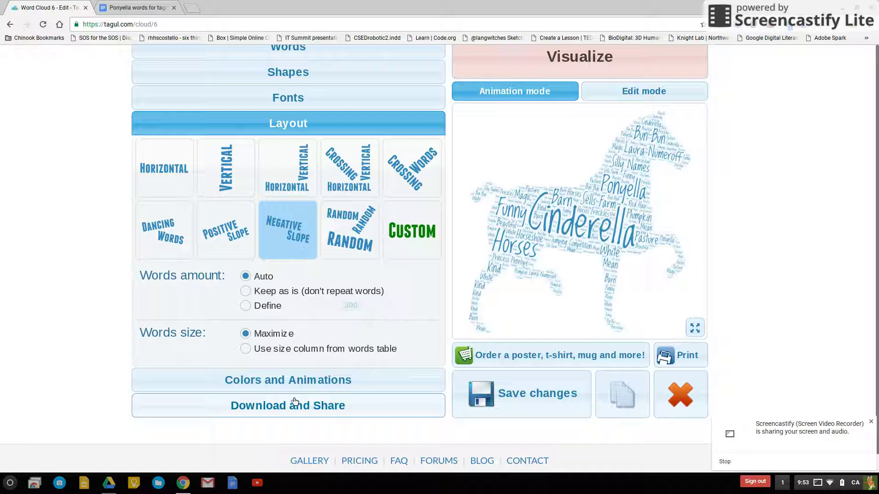
left_click(294, 393)
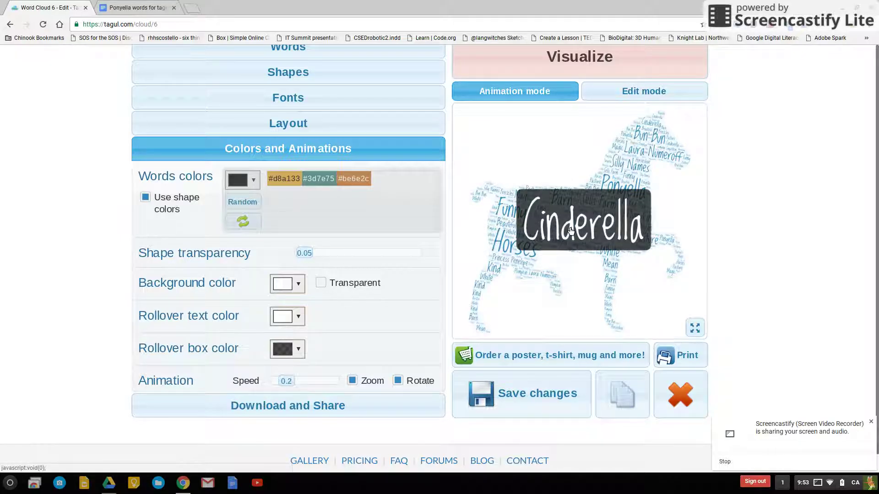
left_click_drag(306, 255, 371, 259)
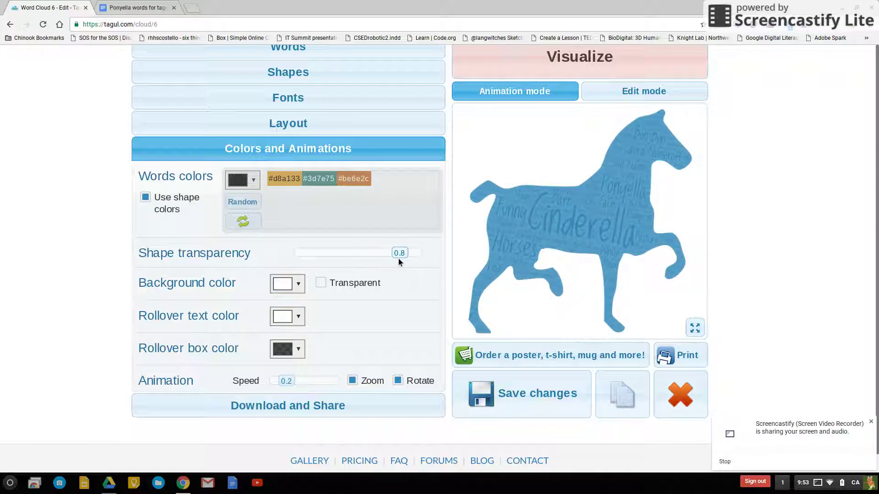
left_click_drag(398, 259, 297, 261)
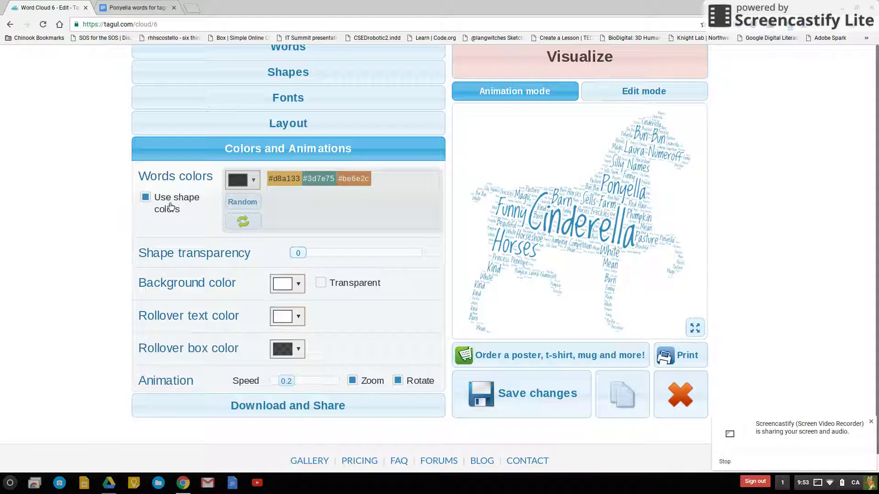
Turn off Use shape colors so the words get a random colour mix.
left_click(170, 206)
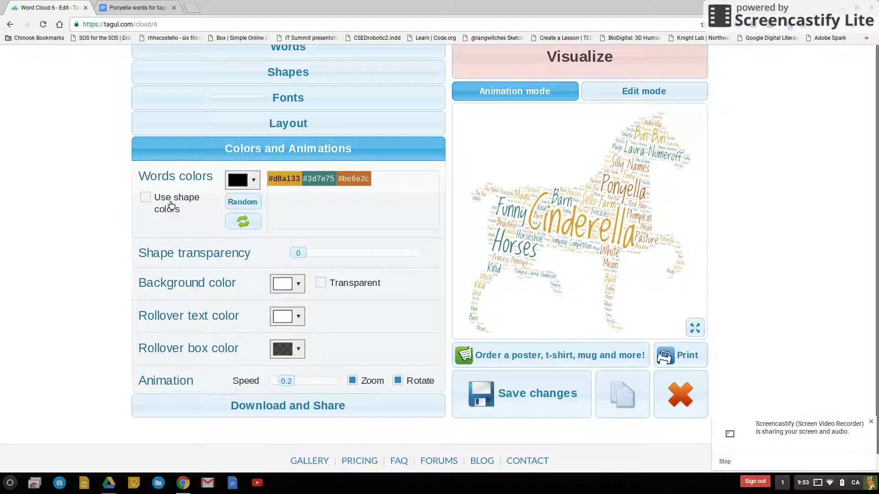
left_click(171, 205)
left_click(171, 206)
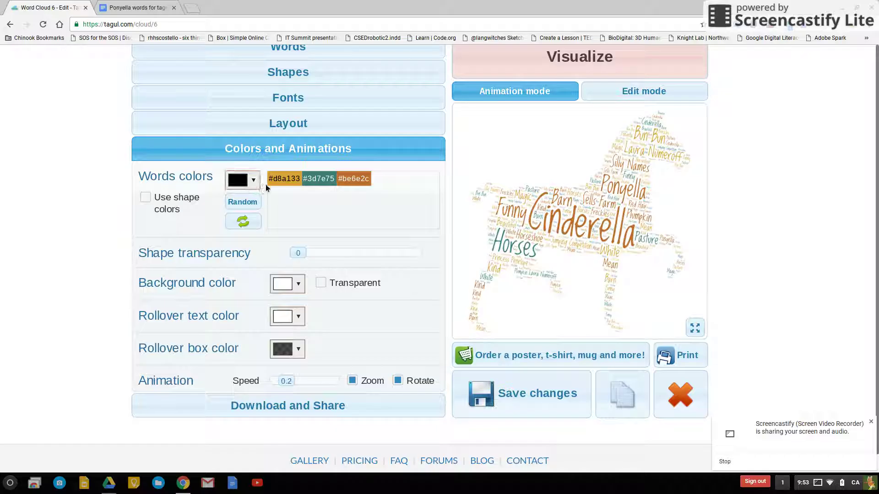
left_click(253, 182)
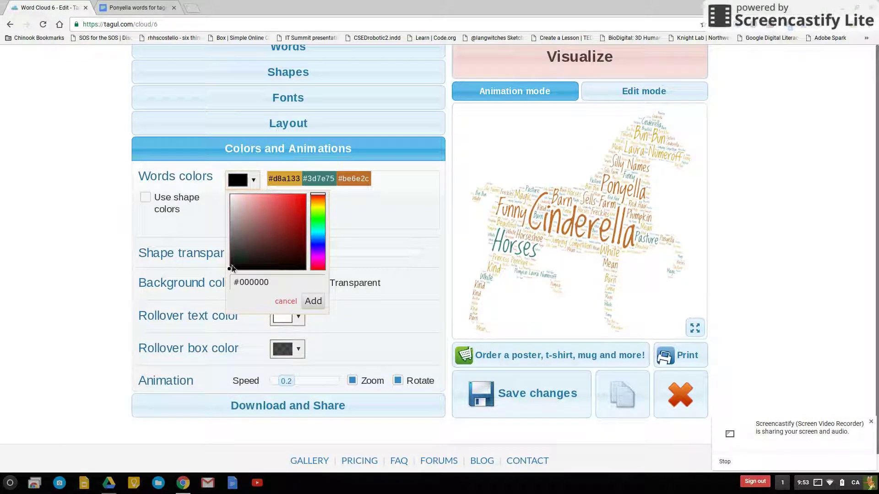
left_click_drag(231, 267, 229, 194)
left_click(365, 199)
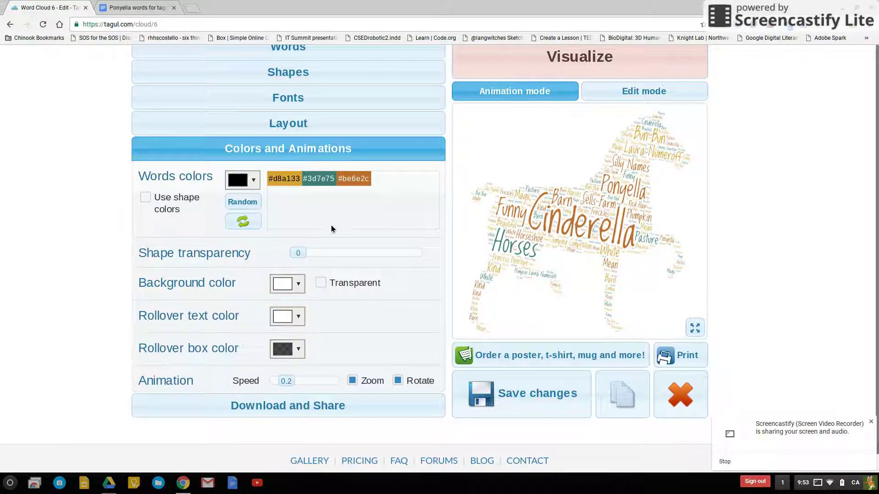
Delete the #3d7e75 and #be6e2c colours and add random ones for a #d8a133, #66e68b, #e19a61 palette.
left_click(319, 179)
left_click(318, 179)
left_click(249, 200)
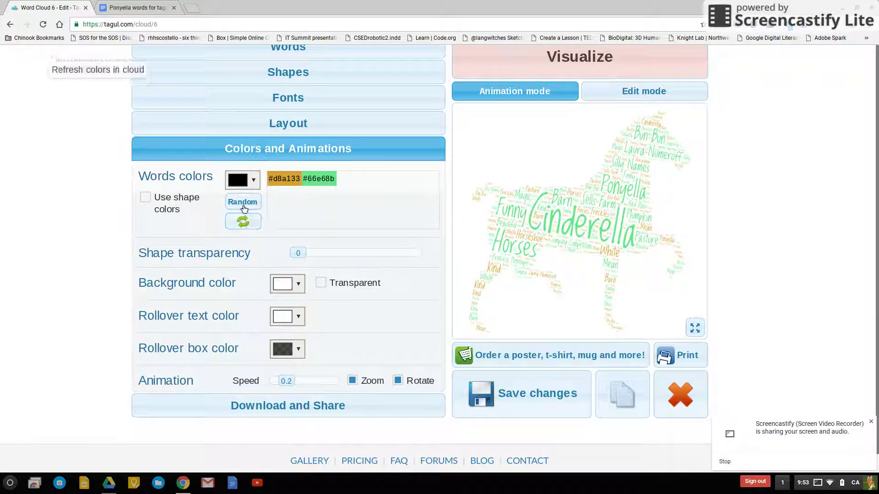
left_click(243, 202)
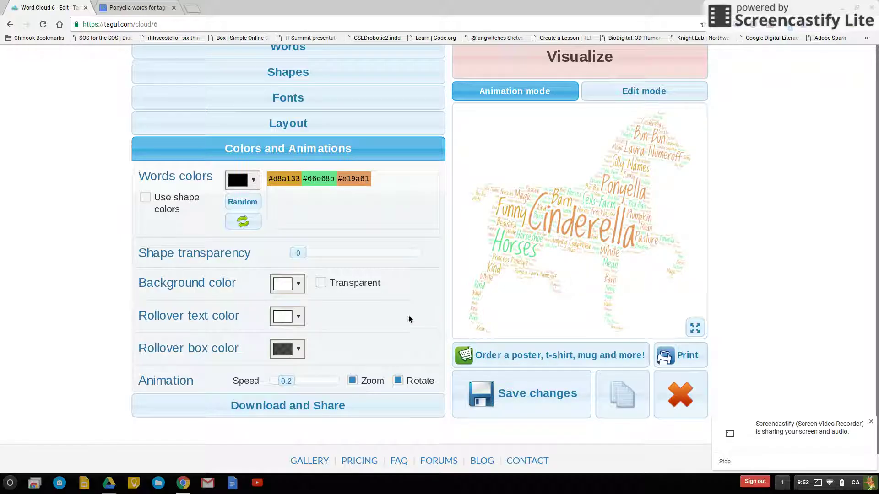
scroll(408, 318, "up", 3)
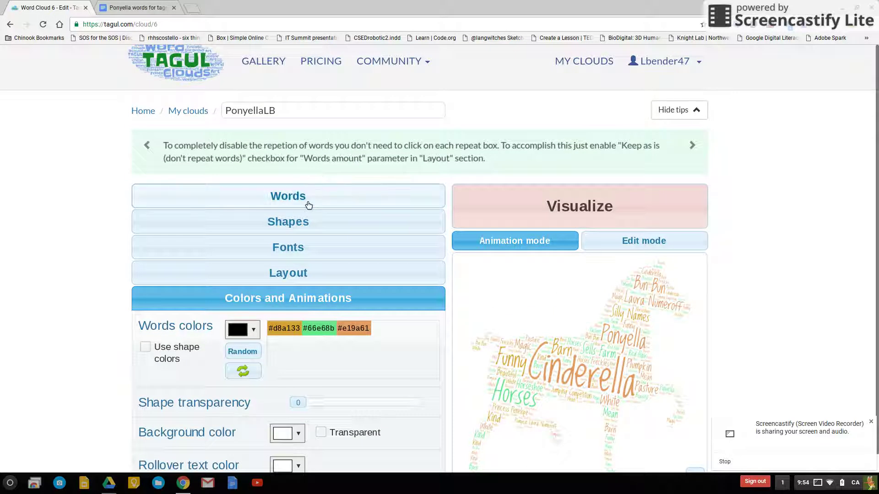
Expand the Words list and inspect Cinderella's colour, angle and font cells, keeping font on Random.
left_click(307, 204)
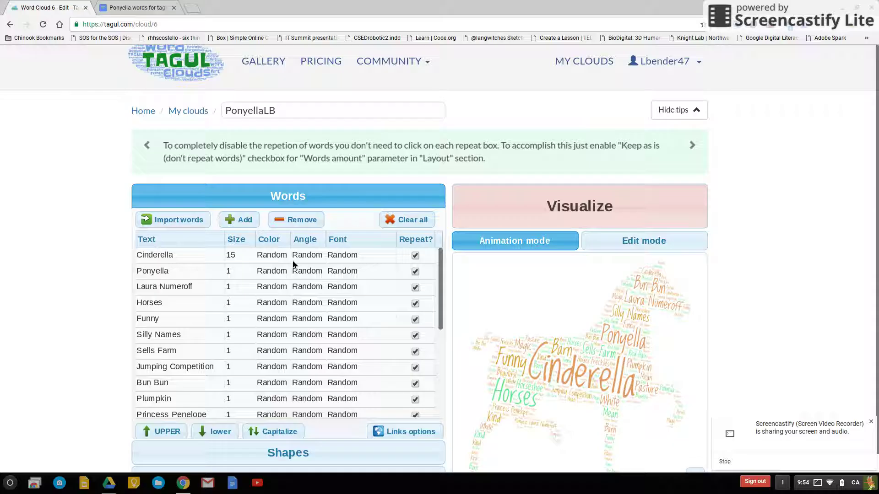
left_click(281, 256)
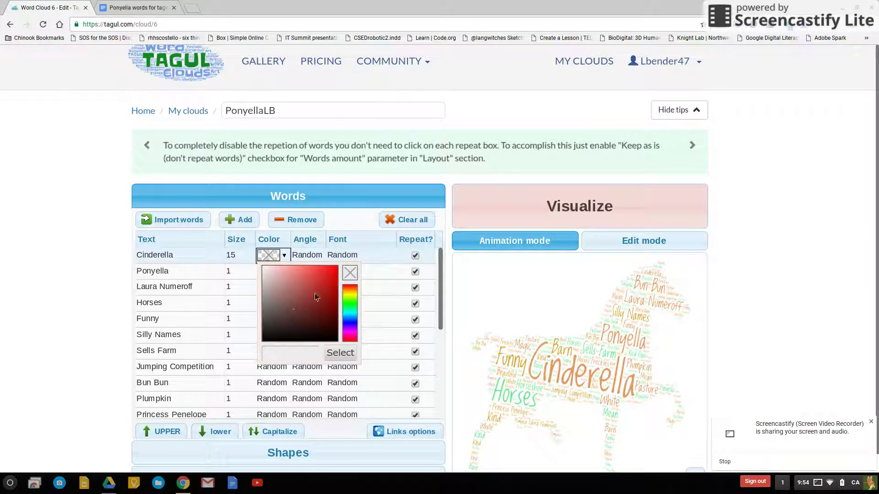
left_click(316, 255)
left_click(345, 256)
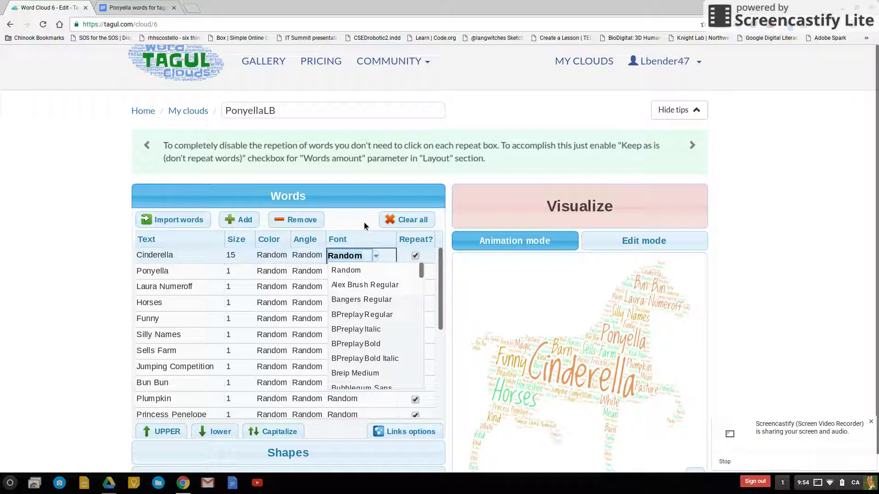
left_click(373, 255)
scroll(373, 279, "down", 5)
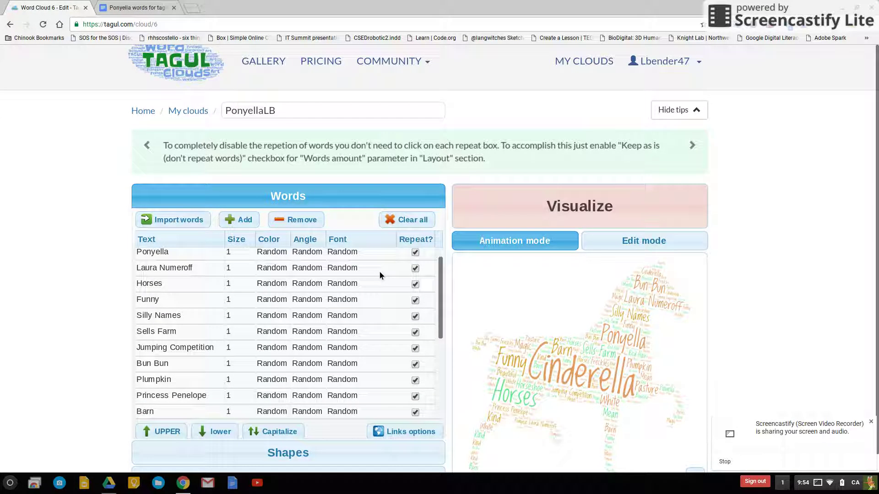
scroll(485, 379, "down", 4)
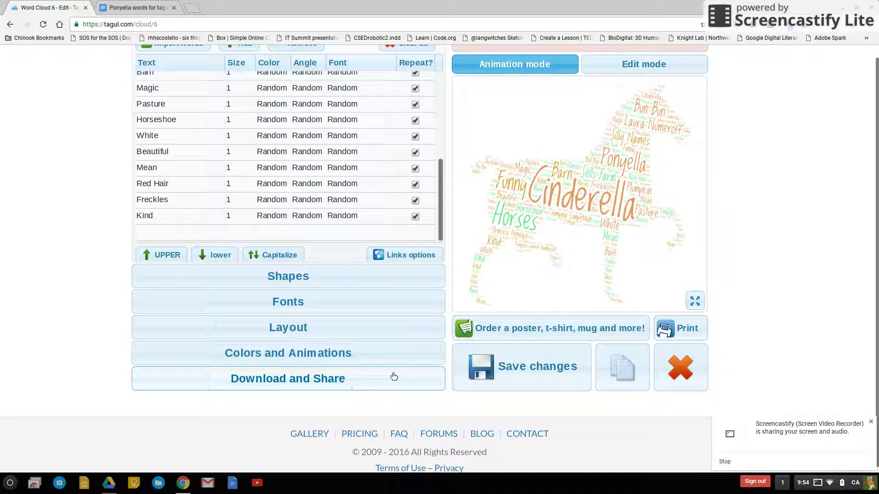
scroll(544, 380, "up", 1)
Save the horse cloud's changes, confirm, then view it in full-screen preview and close it.
left_click(549, 382)
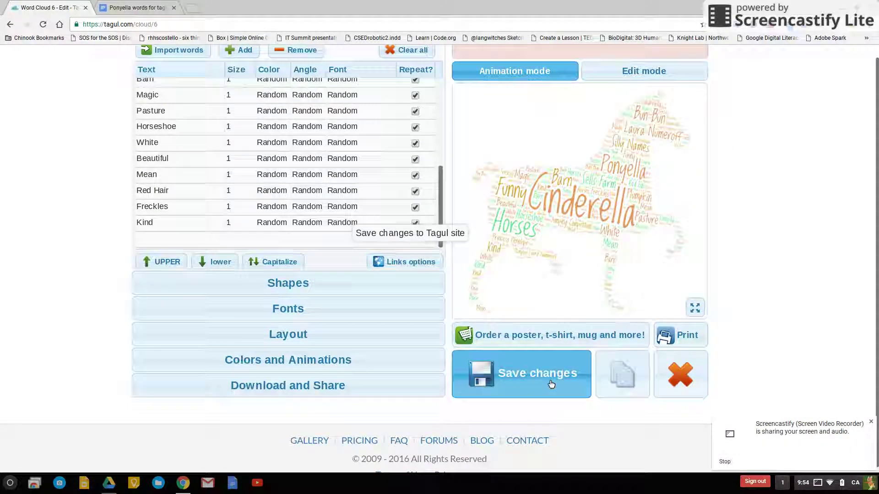
left_click(498, 239)
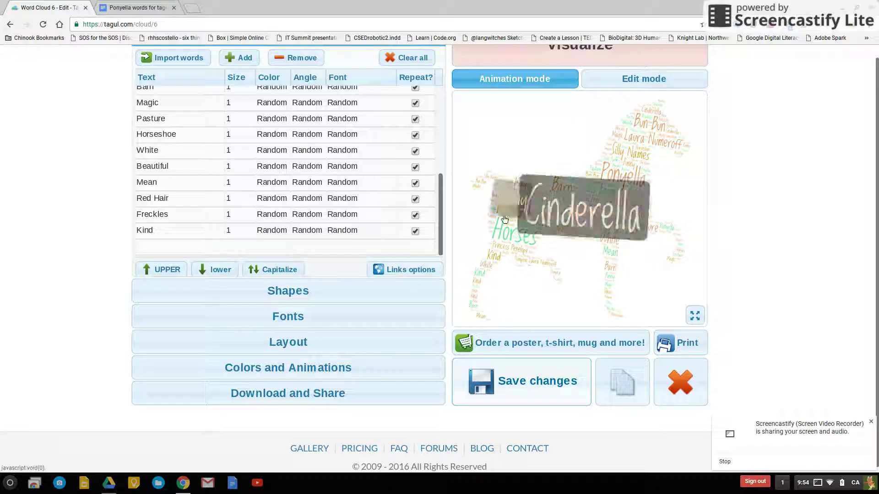
left_click(697, 316)
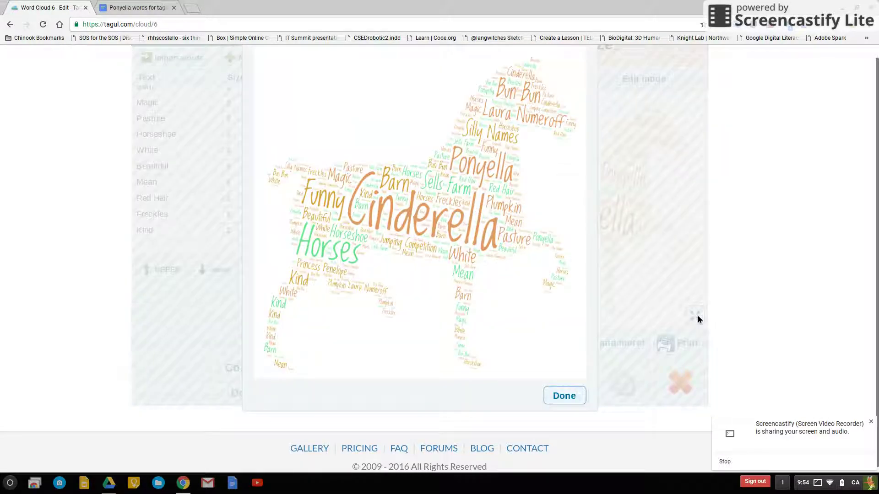
left_click(564, 395)
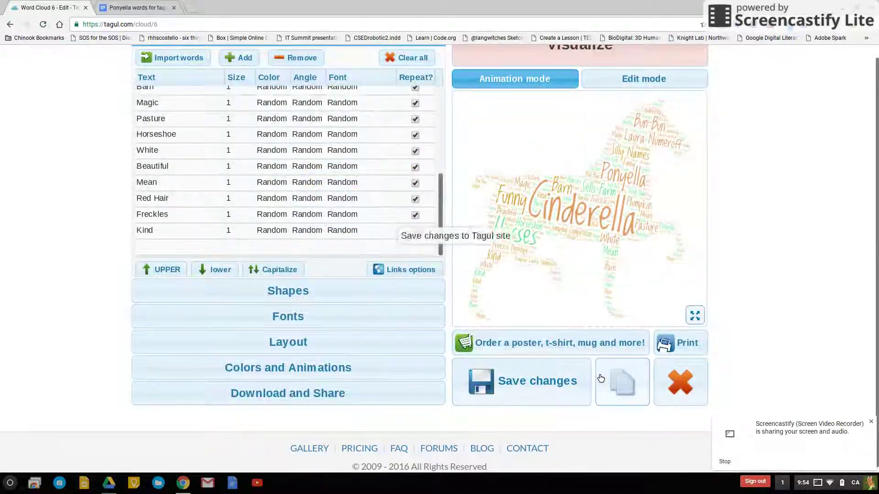
Open Download and Share, begin an email share with a recipient address, then cancel it.
left_click(338, 401)
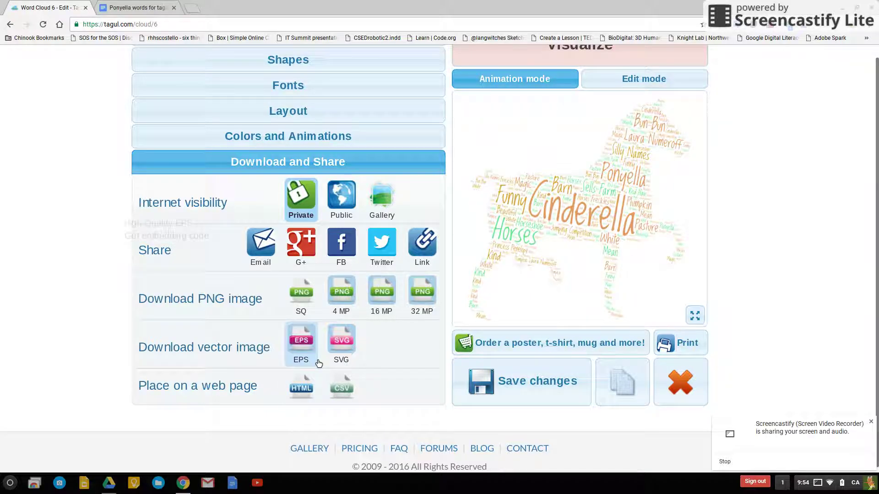
left_click(268, 249)
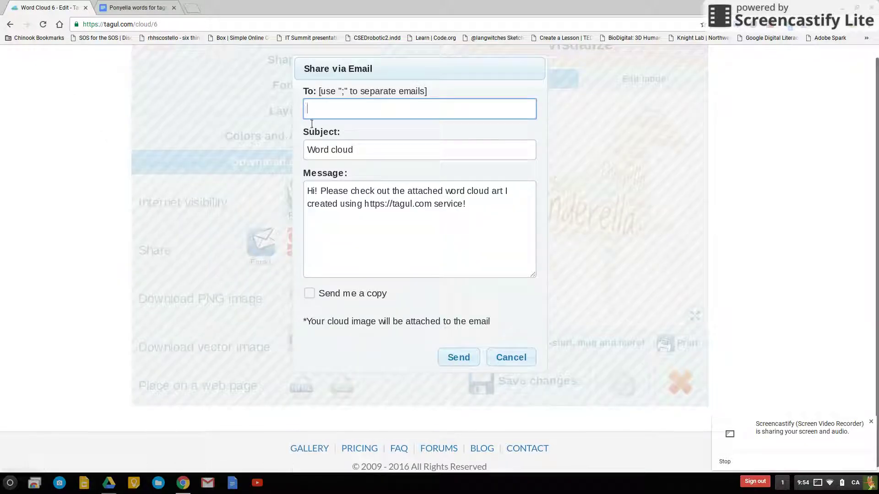
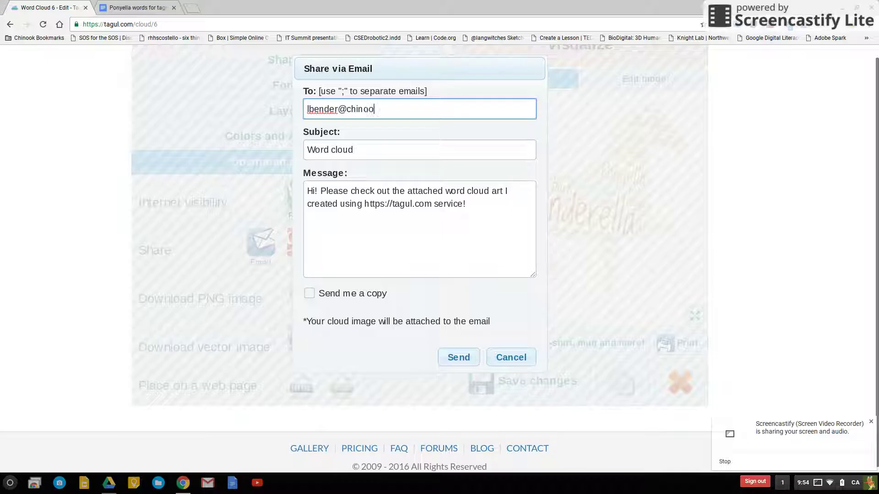
left_click(510, 357)
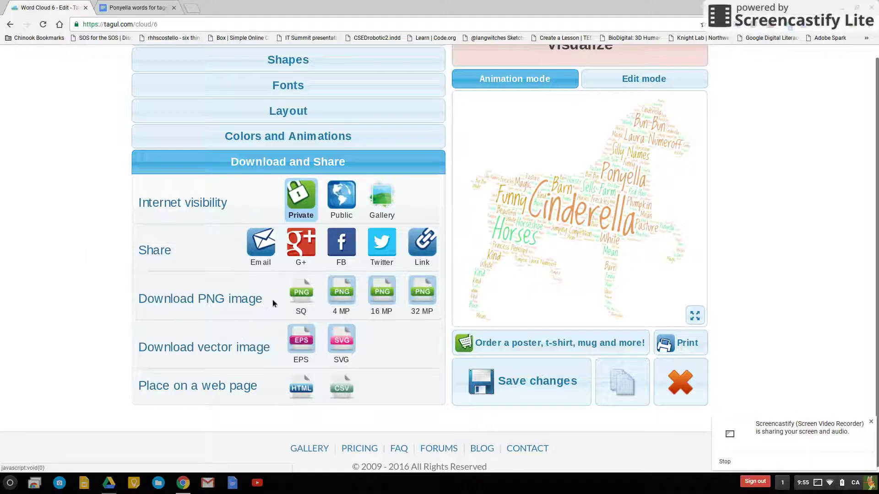
Download the horse cloud as a PNG image and reveal PonyellaLB.png in its folder.
left_click(304, 298)
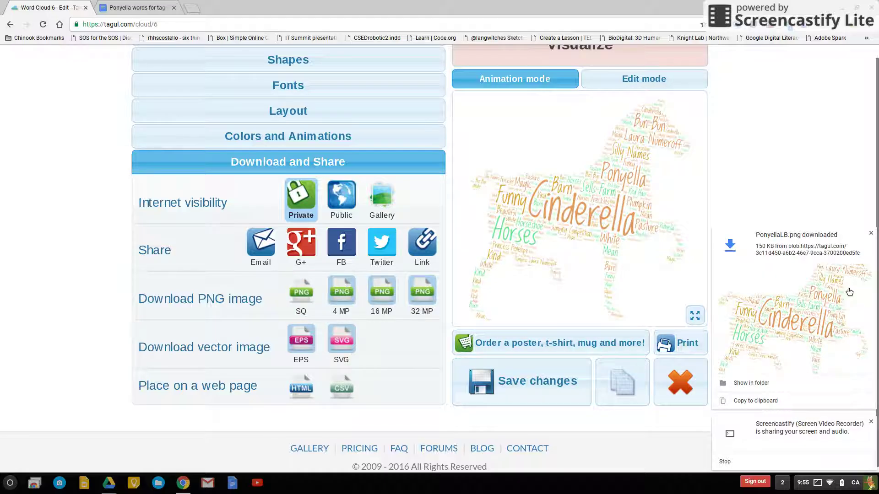
left_click(756, 390)
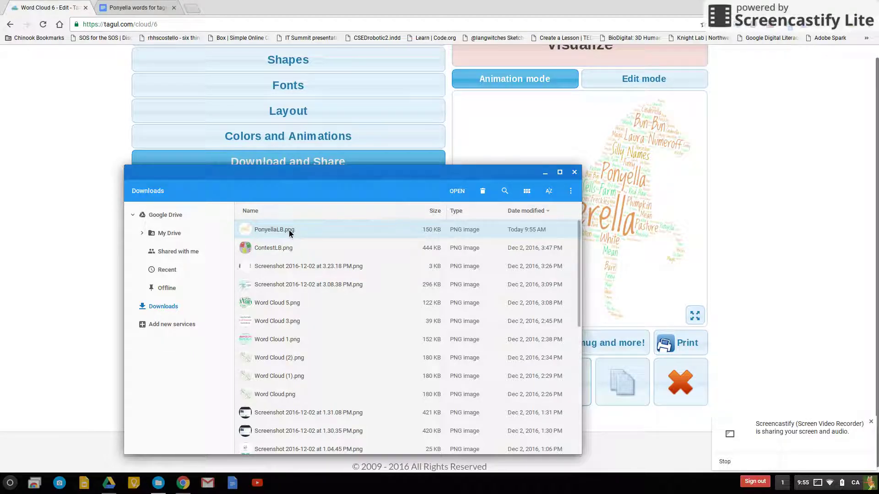
Copy PonyellaLB.png into My Drive and open it there to check the image.
left_click_drag(275, 234, 170, 236)
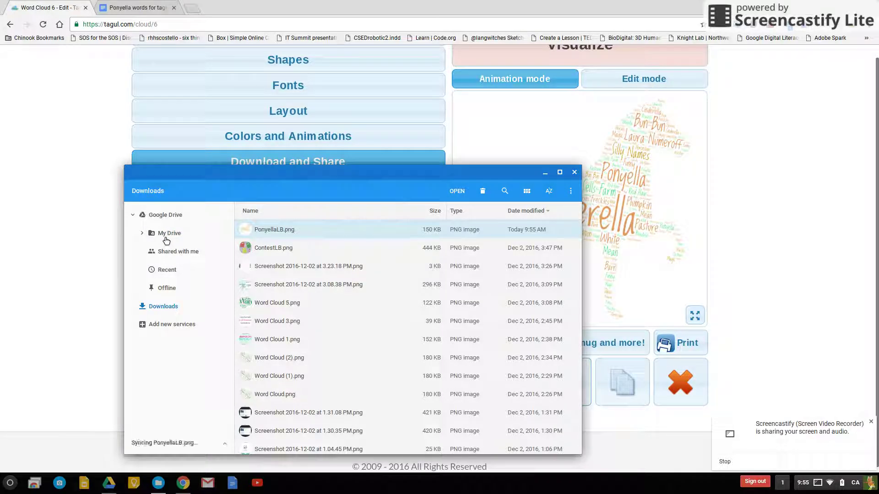
left_click(166, 237)
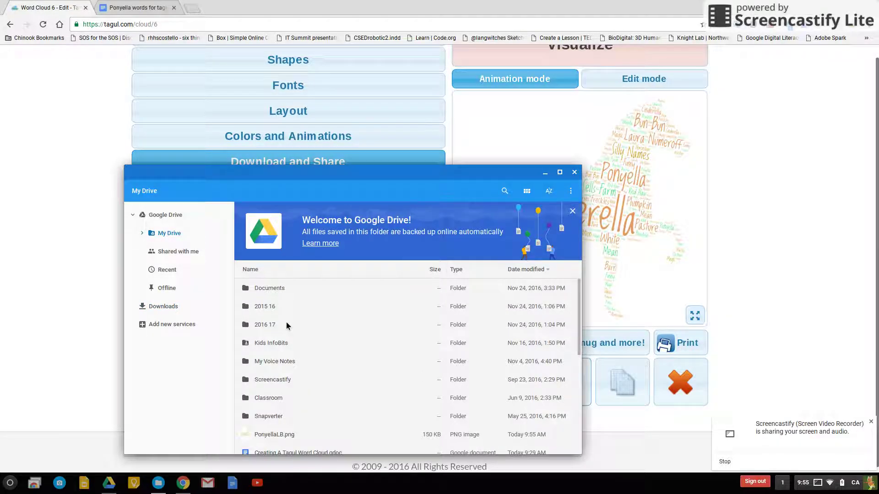
scroll(286, 326, "down", 2)
left_click(280, 397)
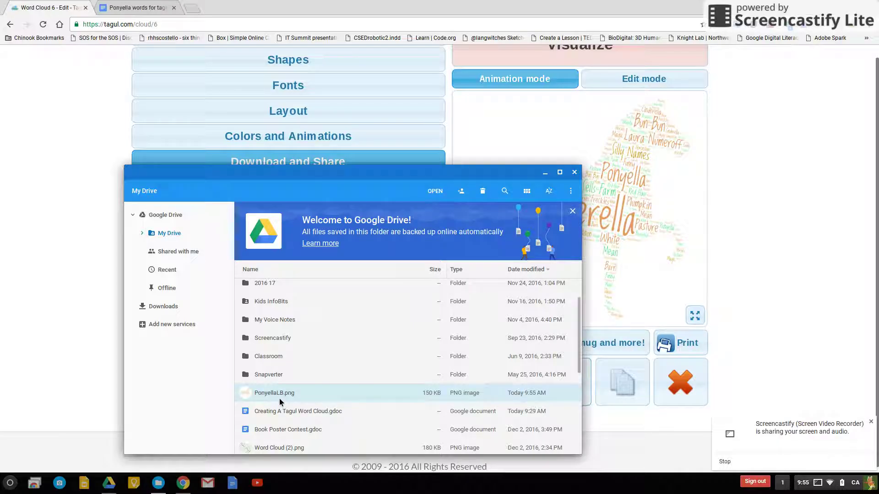
double_click(279, 398)
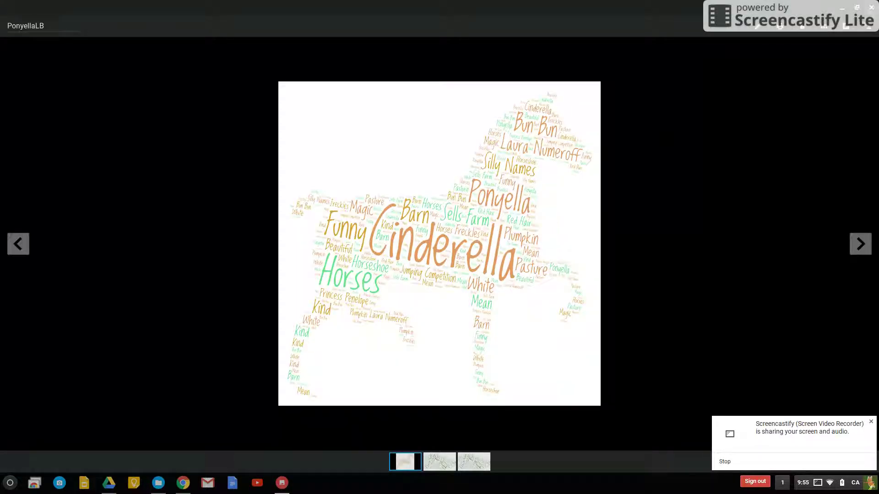
Close the image viewer and the Files window, returning to Tagul's editor.
left_click(871, 8)
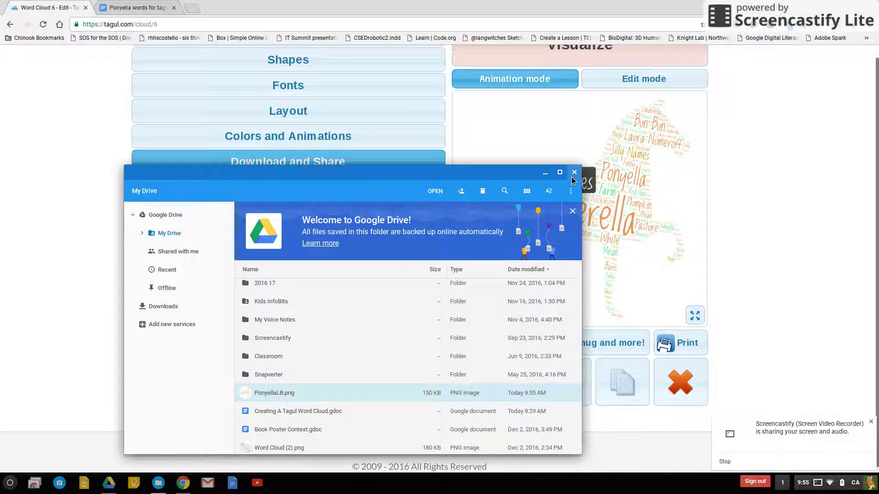
left_click(574, 173)
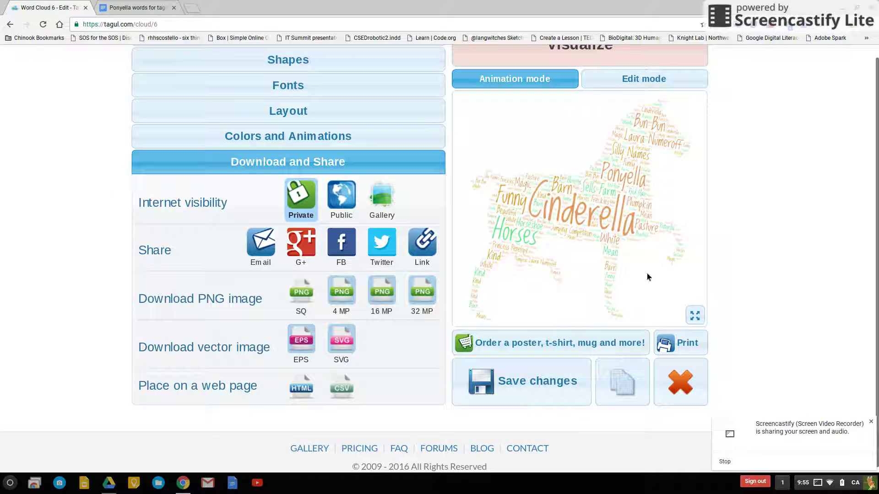
scroll(647, 274, "up", 3)
scroll(648, 278, "up", 1)
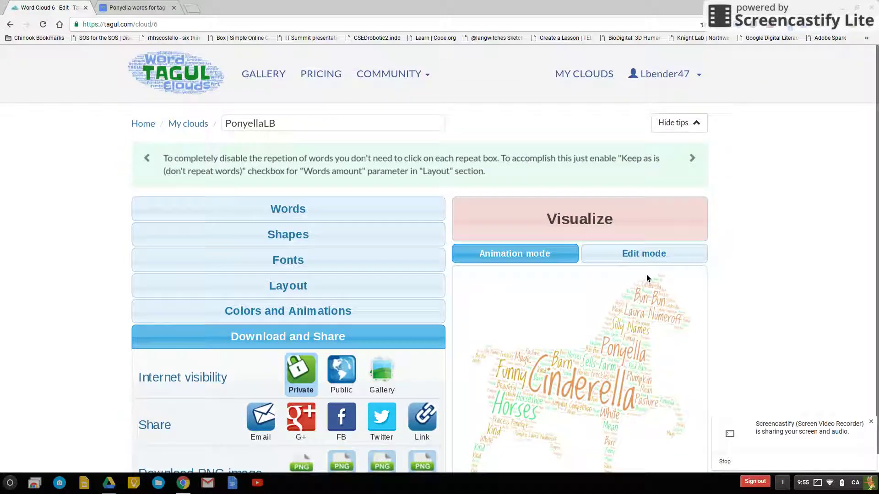